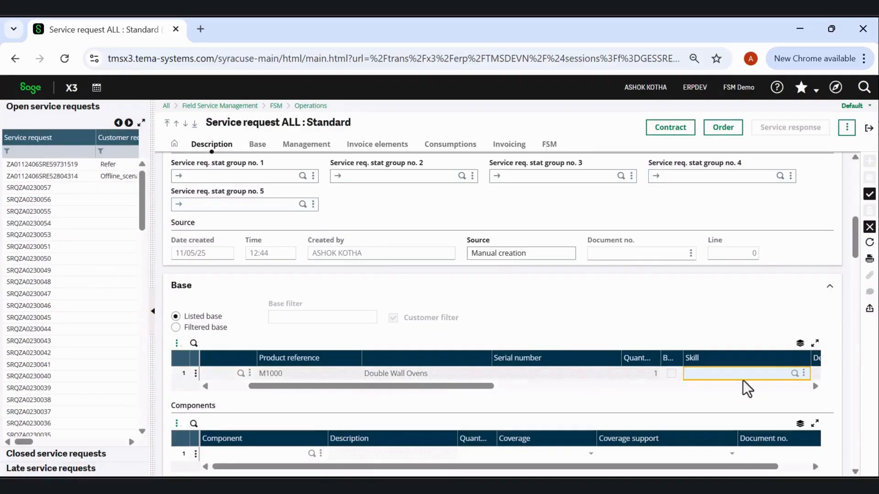
{"action": "left_click", "coordinate": [795, 373]}
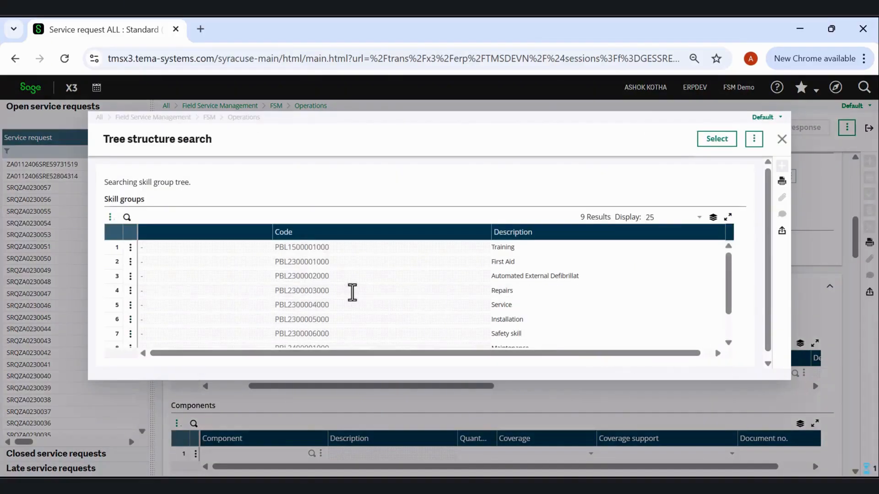
{"action": "left_click", "coordinate": [351, 290]}
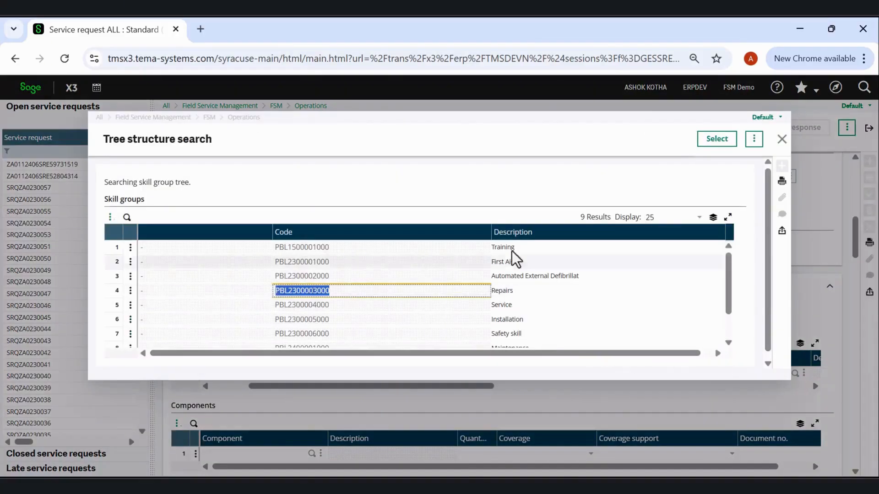
{"action": "left_click", "coordinate": [714, 141]}
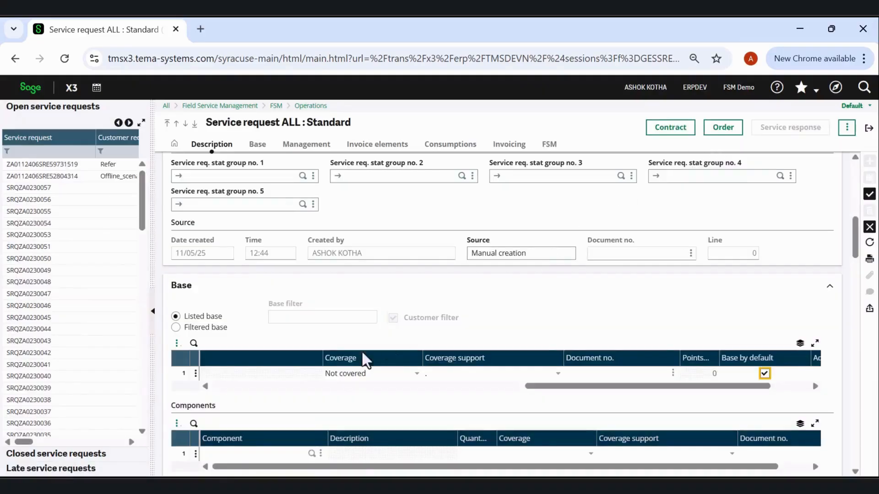
Add component 9010 to the service request's components, accepting quantity 1.
{"action": "scroll", "coordinate": [348, 362], "scroll_direction": "down", "scroll_amount": 3}
{"action": "left_click_drag", "start_coordinate": [531, 250], "coordinate": [212, 251]}
{"action": "left_click", "coordinate": [227, 321]}
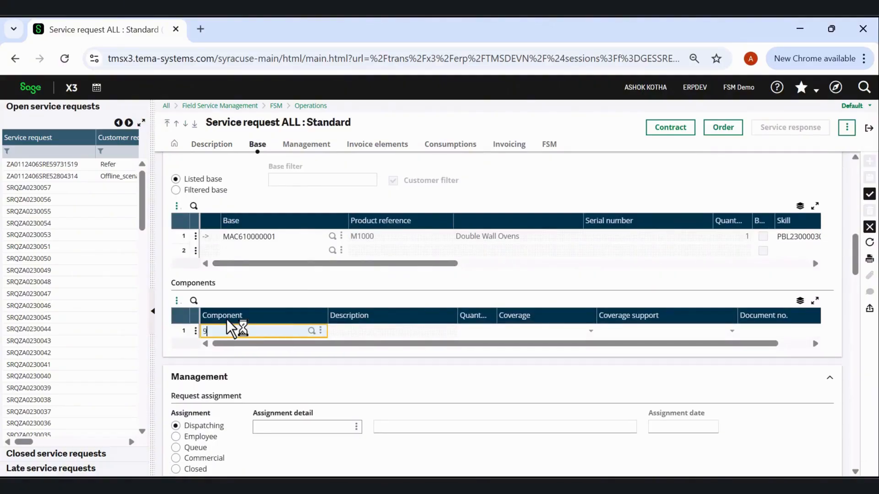
{"action": "key", "text": "Tab"}
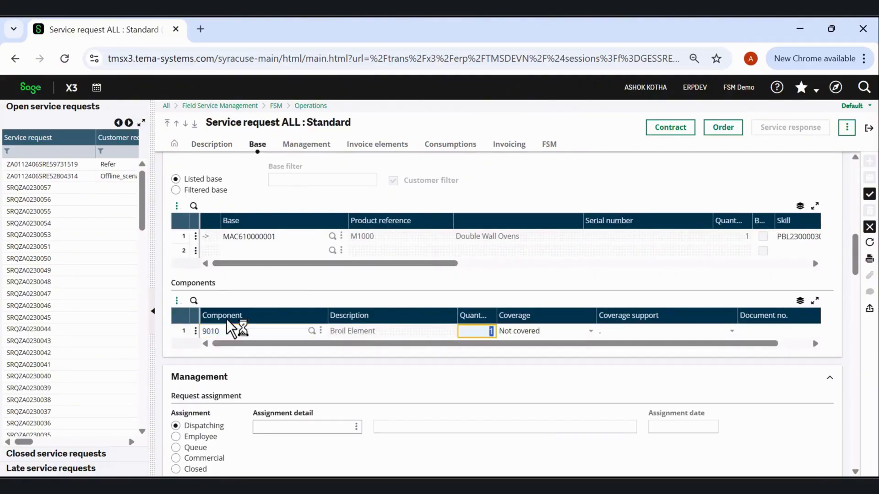
{"action": "key", "text": "Tab"}
Add component S901 on the second components line and create the service request.
{"action": "key", "text": "Tab"}
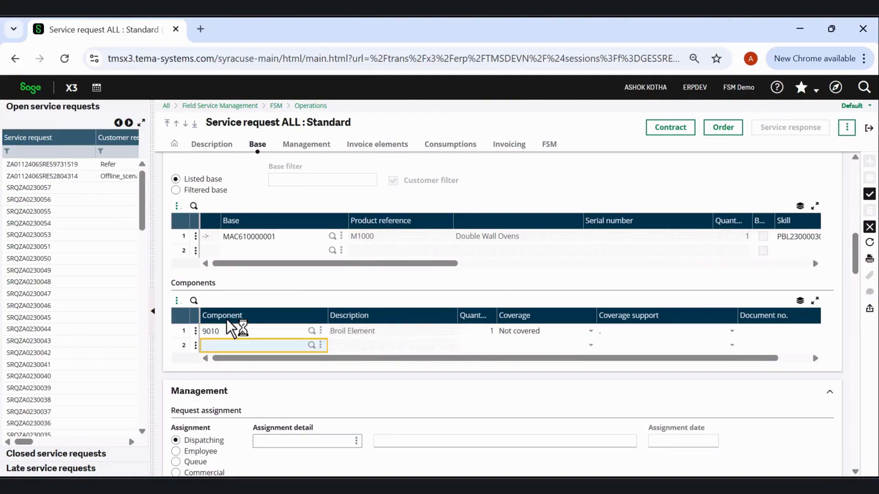
{"action": "type", "text": "S901"}
{"action": "key", "text": "Tab"}
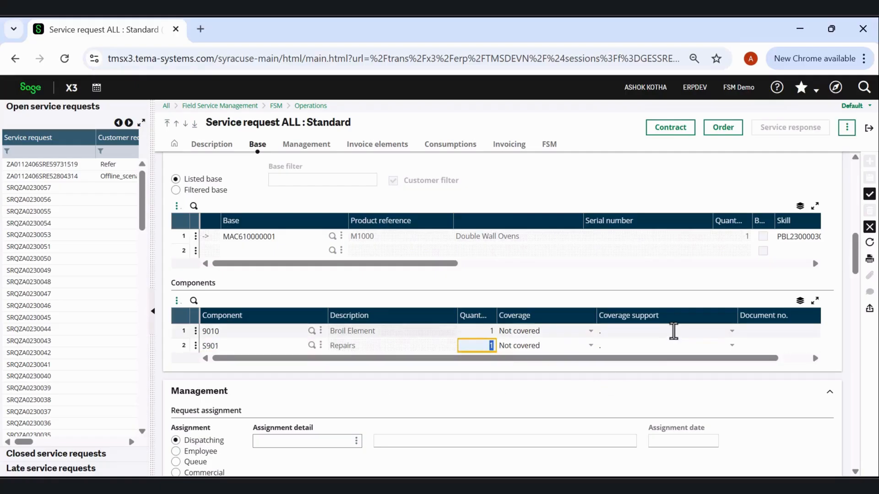
{"action": "left_click", "coordinate": [870, 194]}
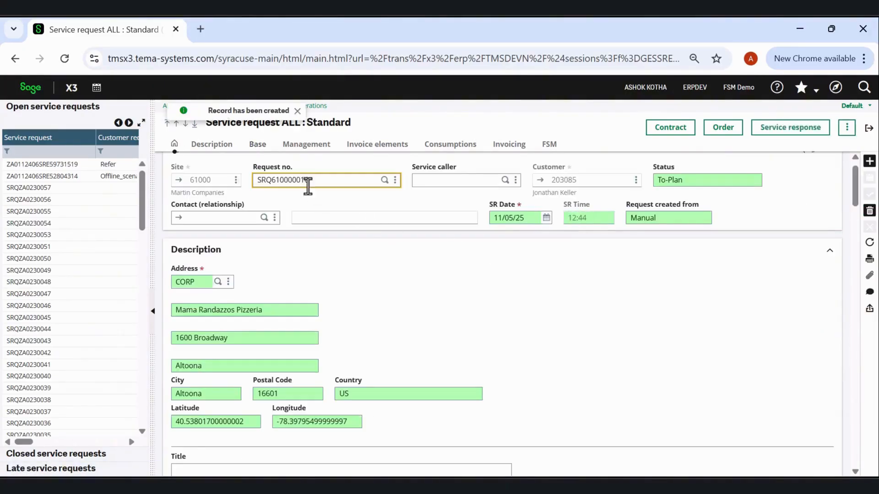
{"action": "double_click", "coordinate": [320, 180]}
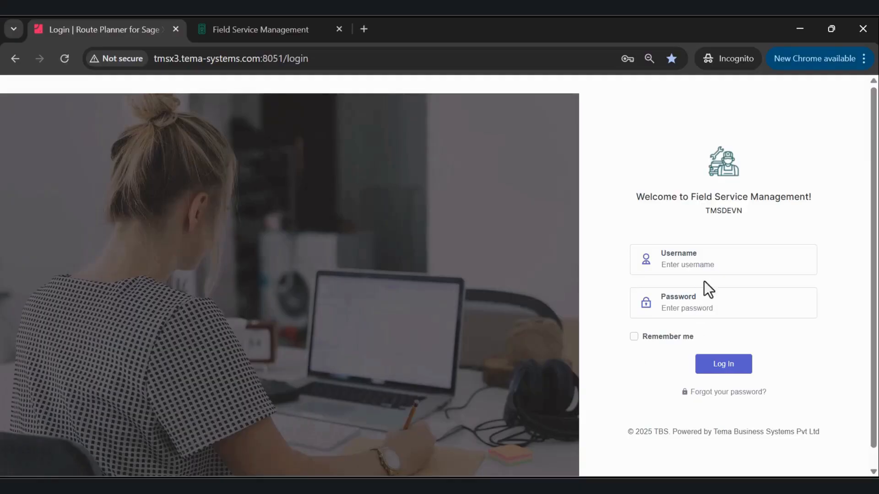
Log in to the Field Service Management scheduler with the account username and password.
{"action": "left_click", "coordinate": [705, 264]}
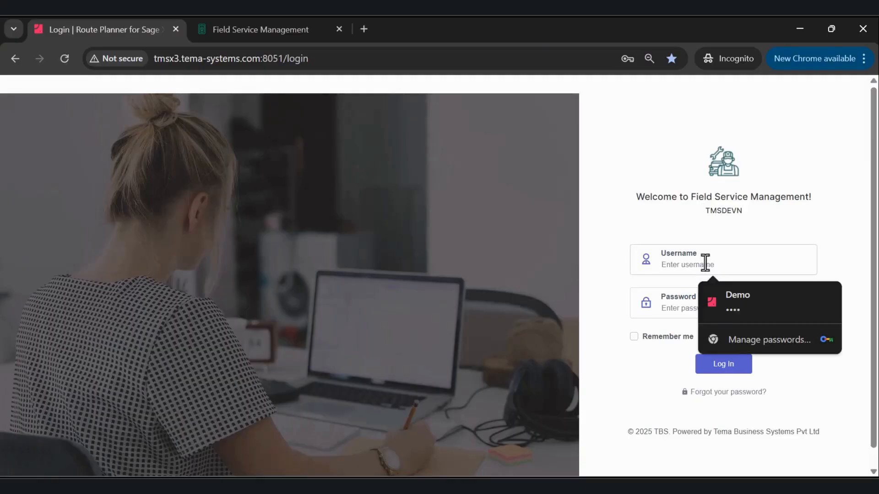
{"action": "type", "text": "JO"}
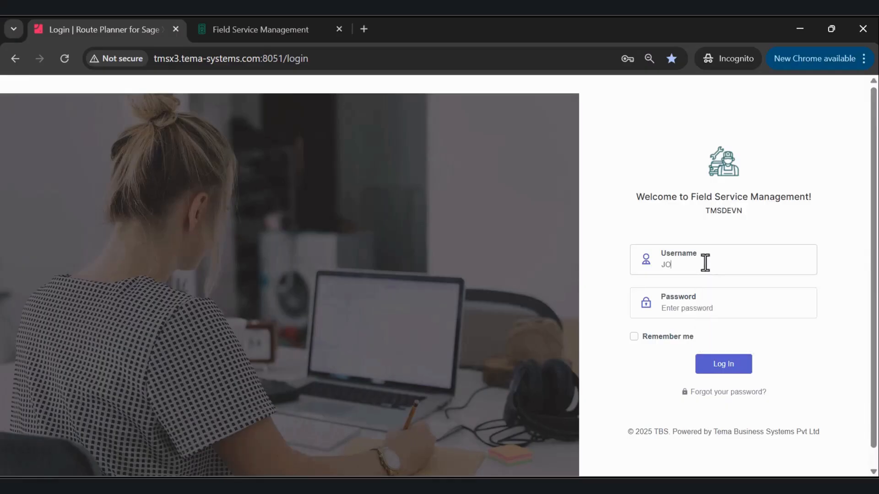
{"action": "type", "text": "1234"}
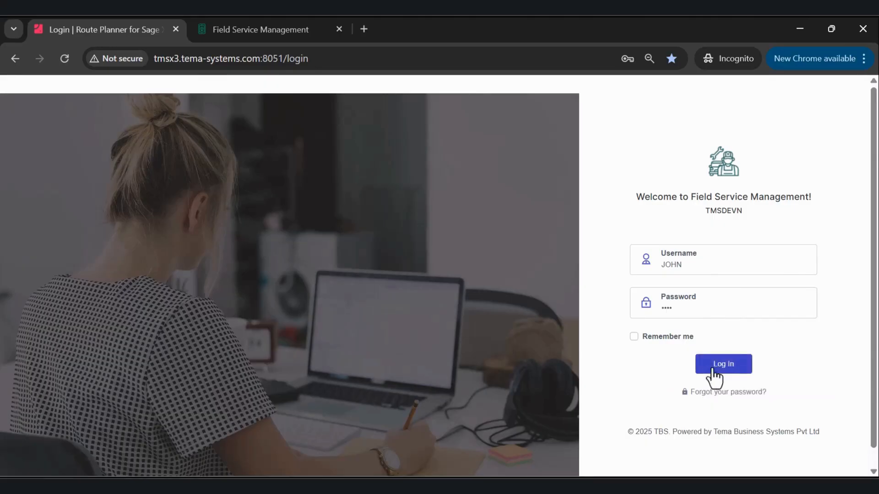
{"action": "left_click", "coordinate": [714, 366]}
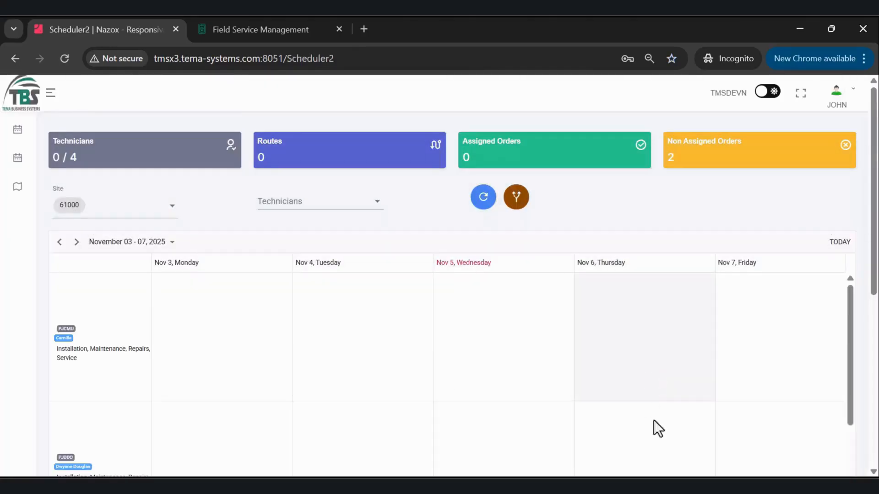
Filter the scheduler's documents list to the date 11-05-2025.
{"action": "scroll", "coordinate": [625, 250], "scroll_direction": "down", "scroll_amount": 3}
{"action": "scroll", "coordinate": [623, 244], "scroll_direction": "down", "scroll_amount": 3}
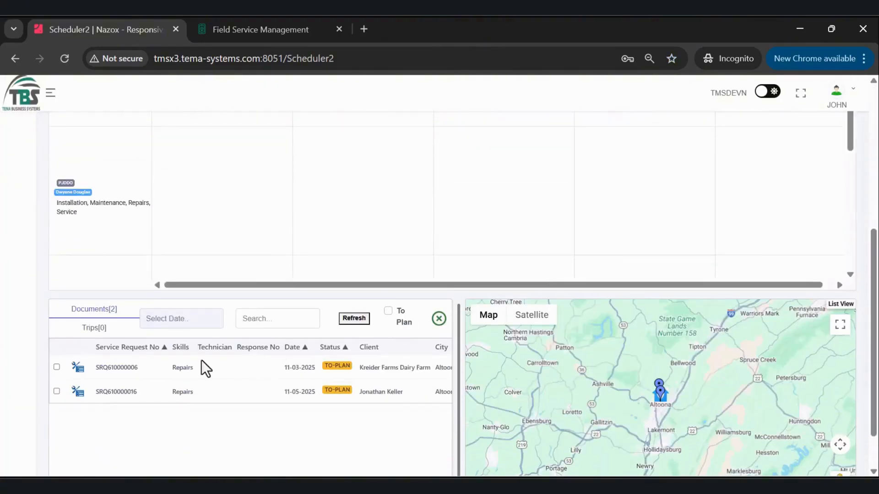
{"action": "left_click", "coordinate": [164, 320]}
{"action": "left_click", "coordinate": [220, 219]}
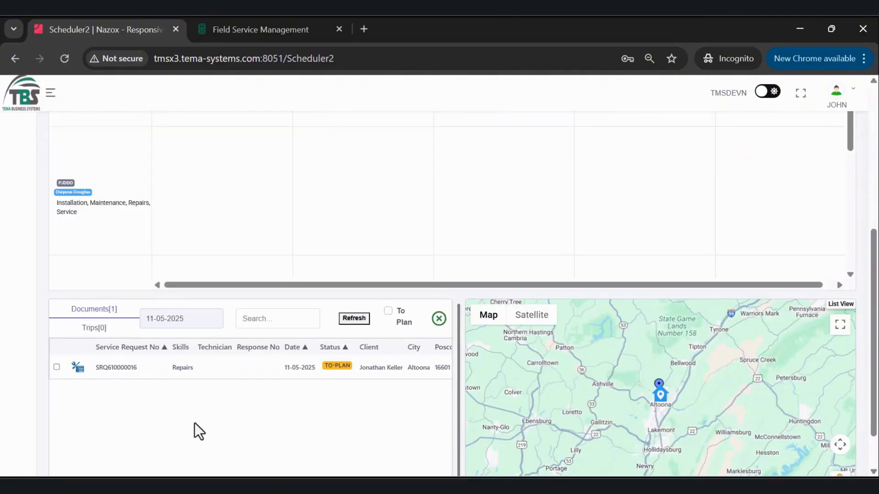
Limit the schedule to technician PJCMU and review the technician's details and skills.
{"action": "scroll", "coordinate": [188, 421], "scroll_direction": "up", "scroll_amount": 5}
{"action": "scroll", "coordinate": [194, 423], "scroll_direction": "up", "scroll_amount": 2}
{"action": "left_click", "coordinate": [298, 203]}
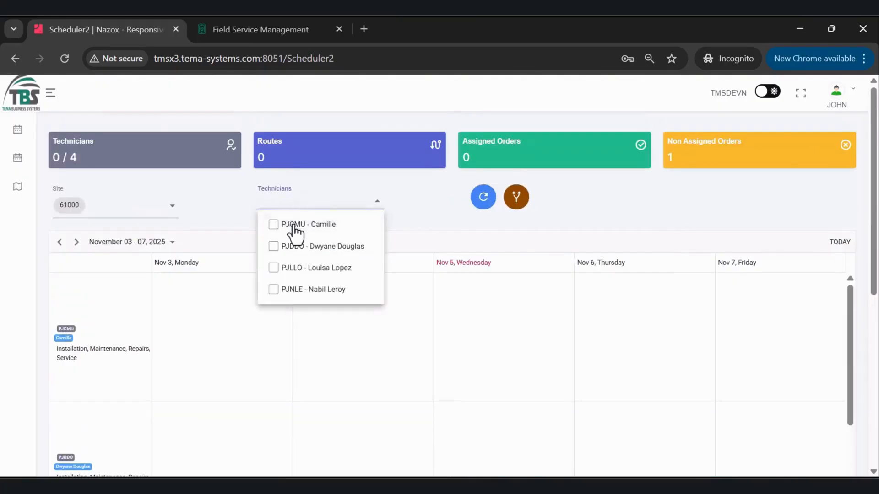
{"action": "left_click", "coordinate": [293, 225]}
{"action": "left_click", "coordinate": [651, 205]}
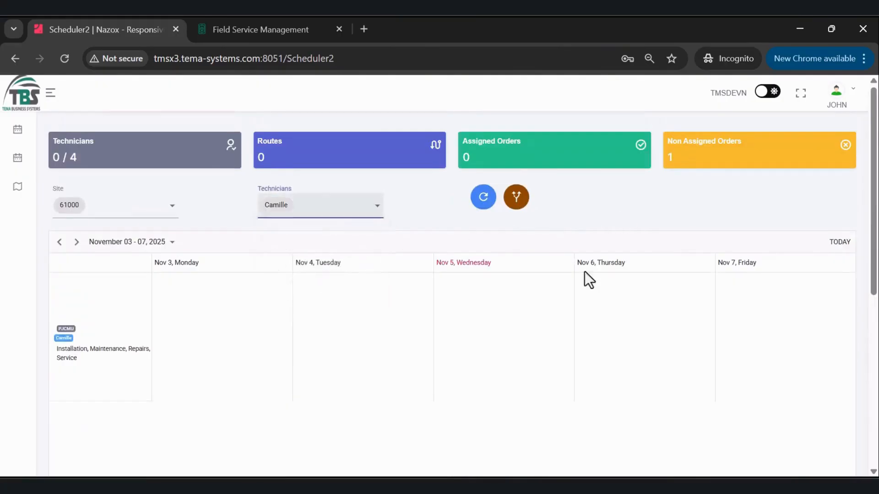
{"action": "left_click", "coordinate": [64, 339]}
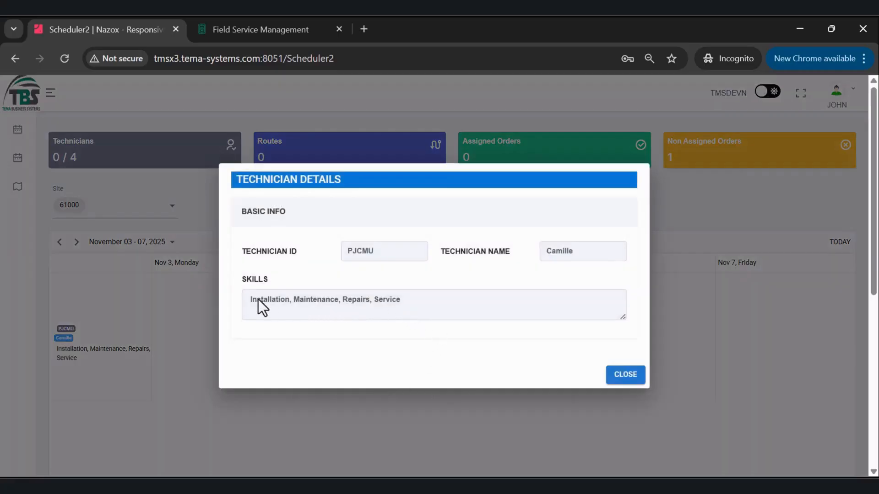
{"action": "left_click", "coordinate": [627, 381]}
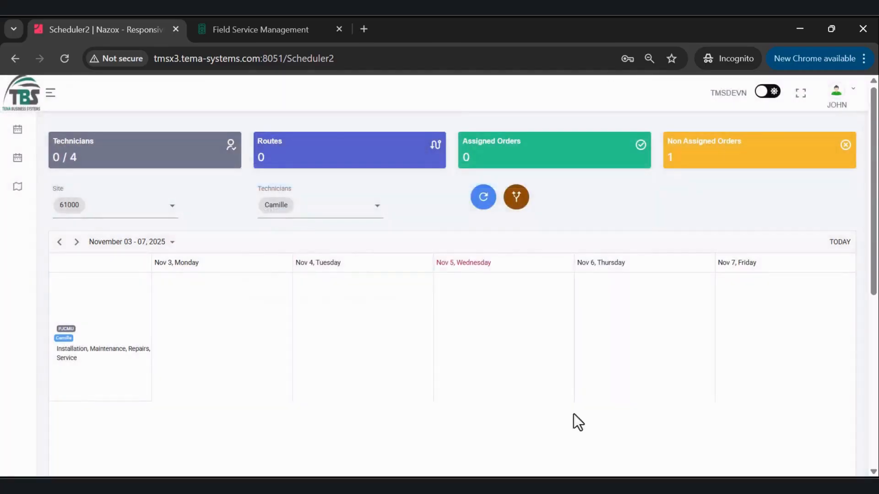
Assign the Repairs service request to technician PJCMU on Wednesday, November 5, and generate the route.
{"action": "scroll", "coordinate": [305, 312], "scroll_direction": "down", "scroll_amount": 5}
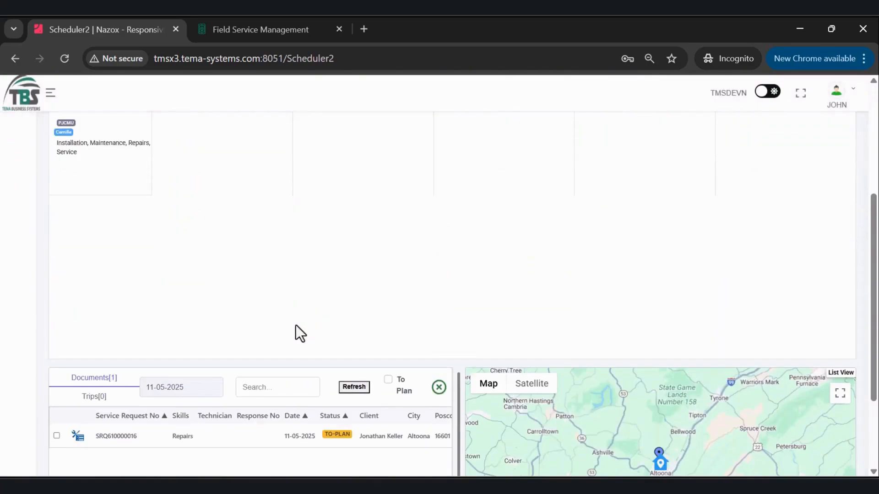
{"action": "mouse_move", "coordinate": [136, 439]}
{"action": "left_mouse_down"}
{"action": "mouse_move", "coordinate": [515, 190]}
{"action": "mouse_move", "coordinate": [520, 175]}
{"action": "left_mouse_up"}
{"action": "scroll", "coordinate": [369, 252], "scroll_direction": "up", "scroll_amount": 5}
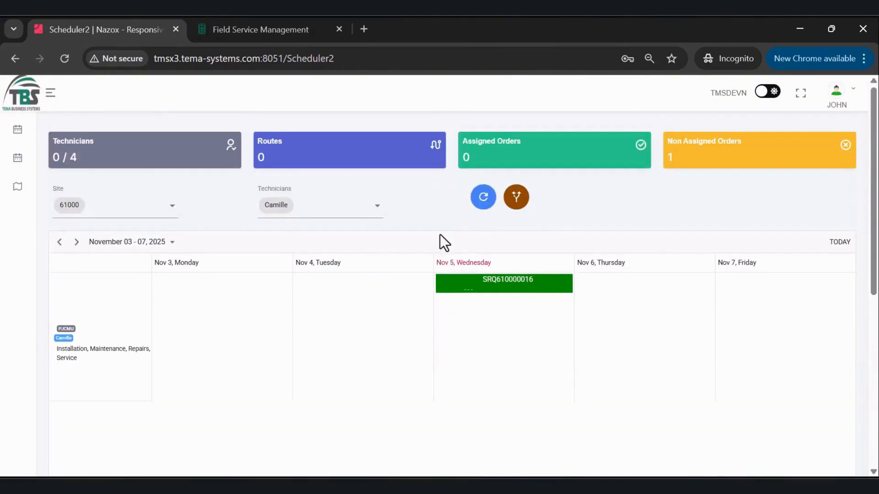
{"action": "left_click", "coordinate": [521, 205]}
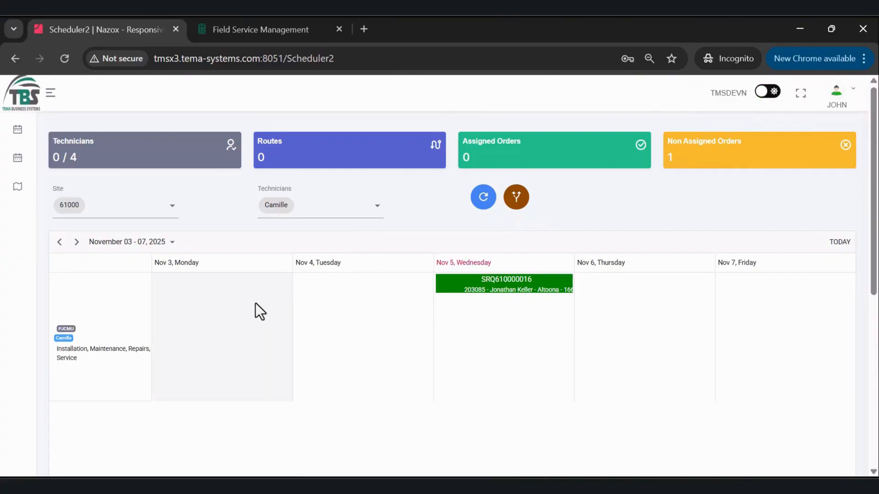
Select the 11-05-2025 trip of technician PJCMU and run optimisation with the 07:00 departure.
{"action": "scroll", "coordinate": [130, 325], "scroll_direction": "down", "scroll_amount": 7}
{"action": "left_click", "coordinate": [94, 274]}
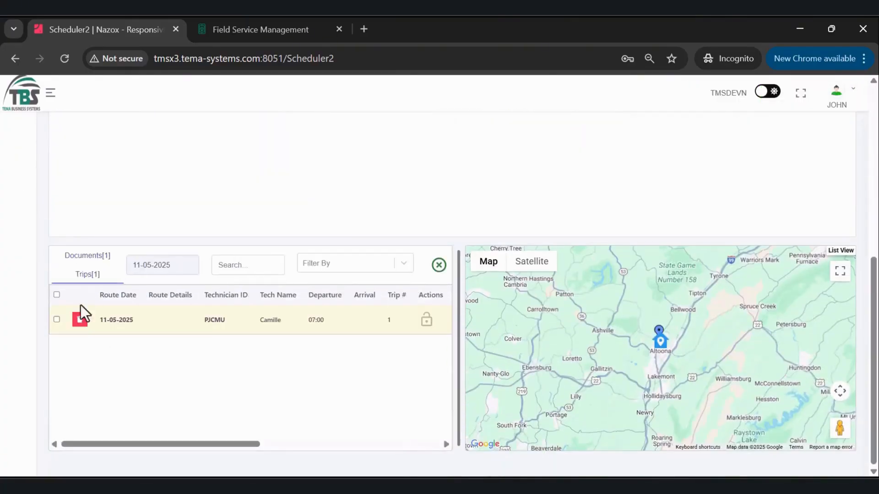
{"action": "left_click", "coordinate": [57, 320]}
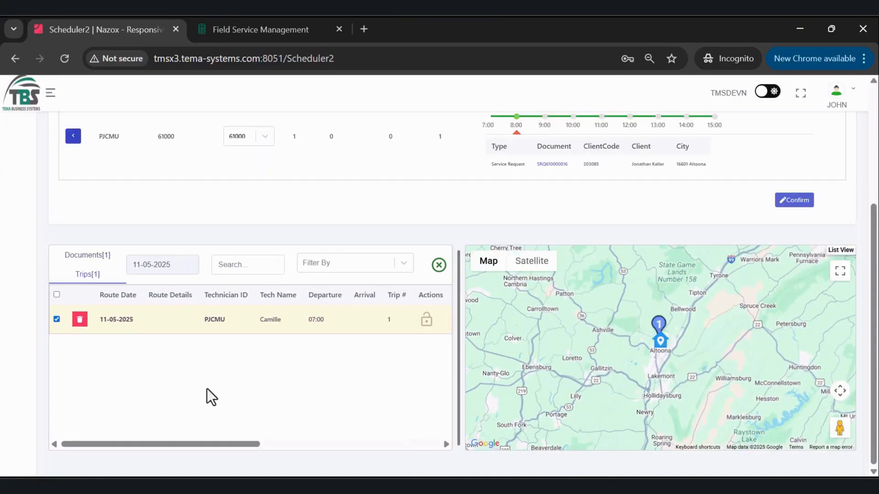
{"action": "left_click", "coordinate": [73, 136]}
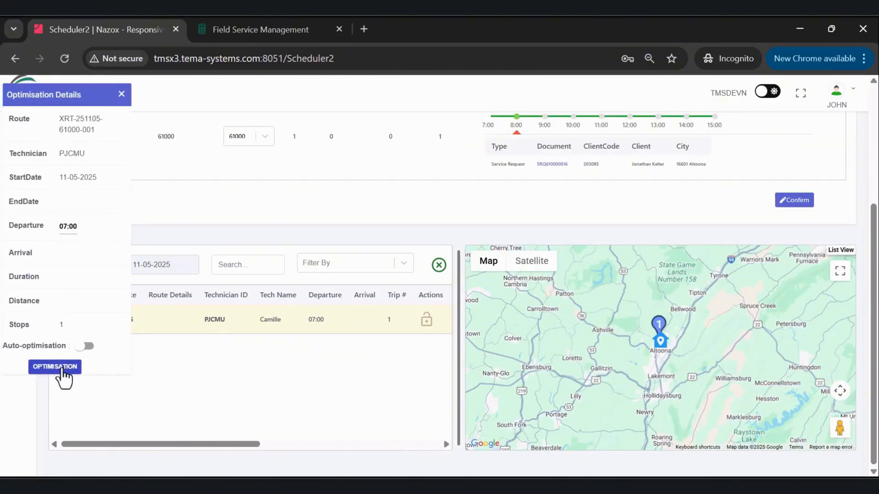
{"action": "left_click", "coordinate": [60, 368]}
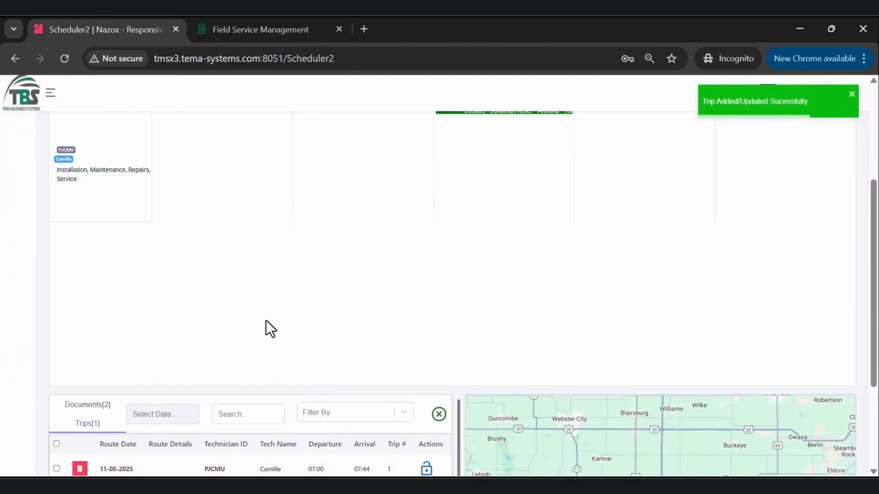
Display the optimised trip's route on the map and lock the trip.
{"action": "scroll", "coordinate": [266, 320], "scroll_direction": "down", "scroll_amount": 2}
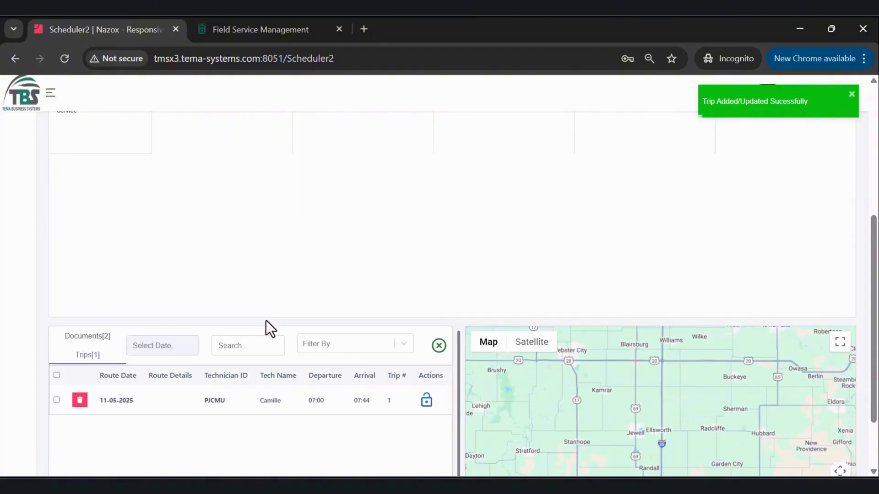
{"action": "left_click", "coordinate": [56, 400]}
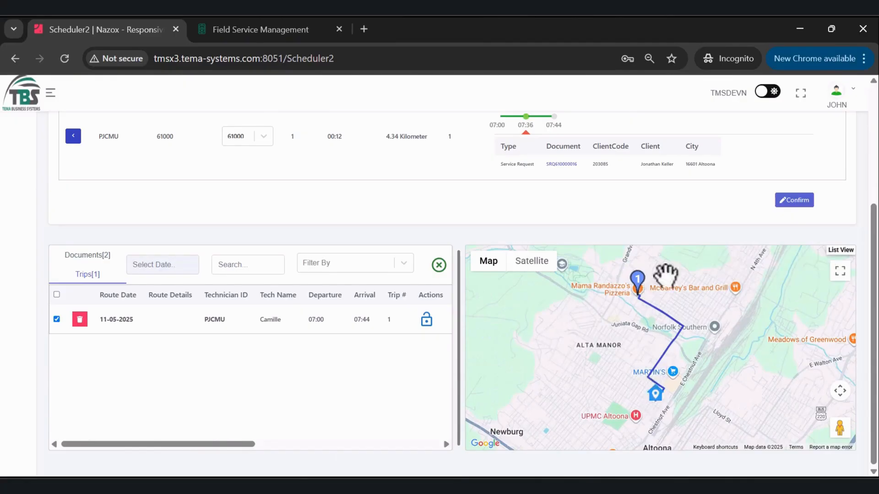
{"action": "left_click", "coordinate": [429, 322]}
{"action": "left_click", "coordinate": [586, 312]}
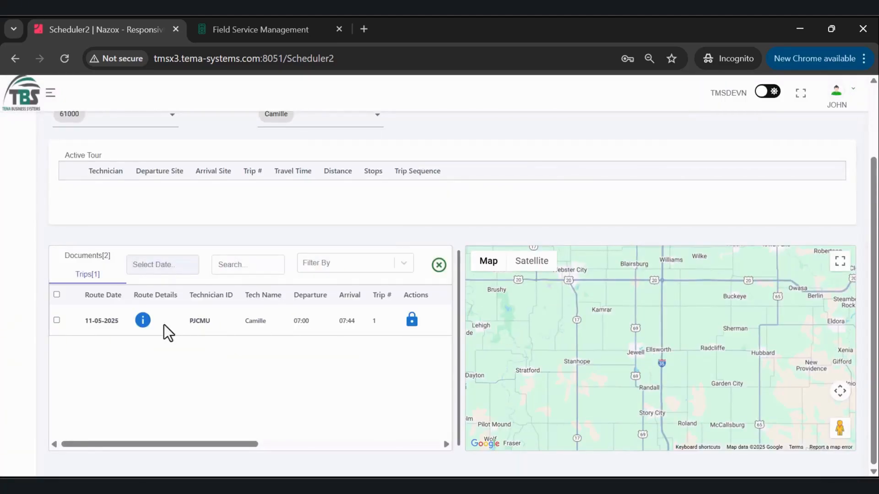
Open the locked trip's route details and copy its route number.
{"action": "left_click", "coordinate": [143, 320]}
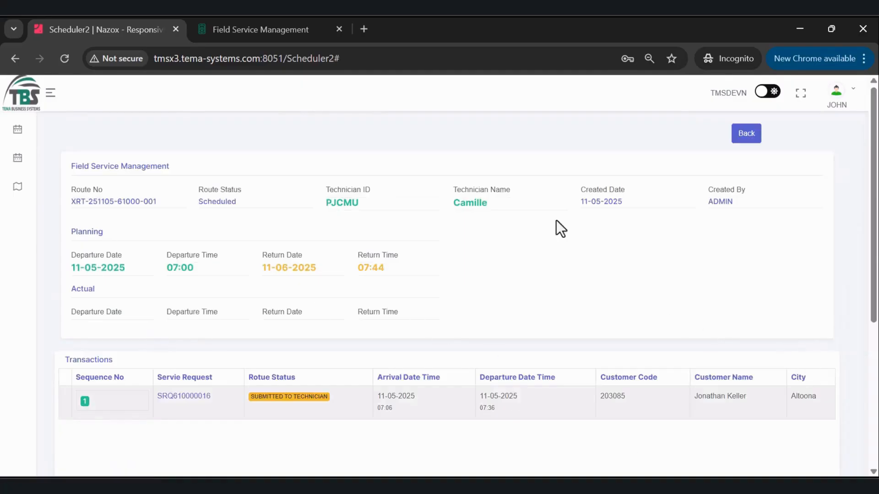
{"action": "left_click", "coordinate": [445, 45]}
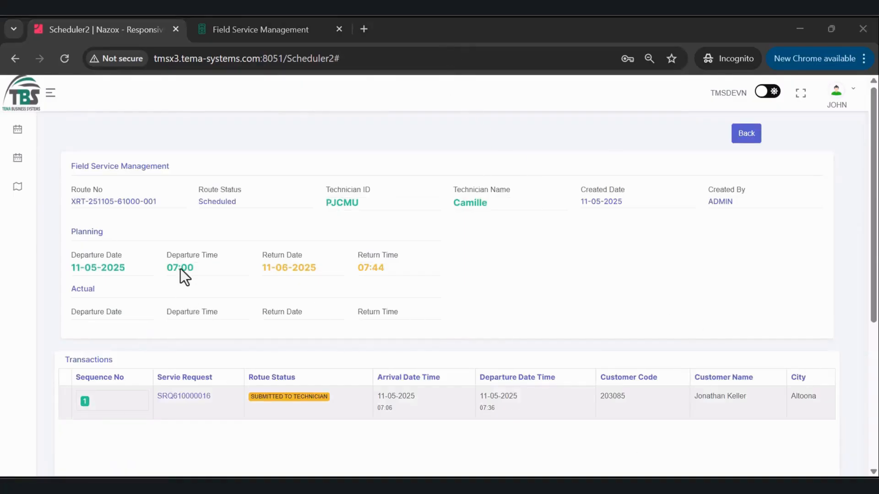
{"action": "left_click_drag", "start_coordinate": [157, 202], "coordinate": [72, 203]}
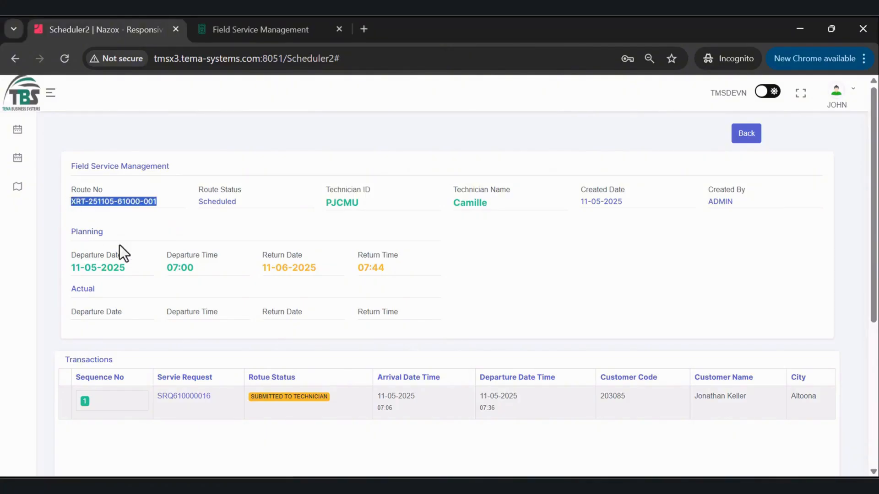
{"action": "left_click", "coordinate": [137, 486]}
{"action": "left_click", "coordinate": [118, 440]}
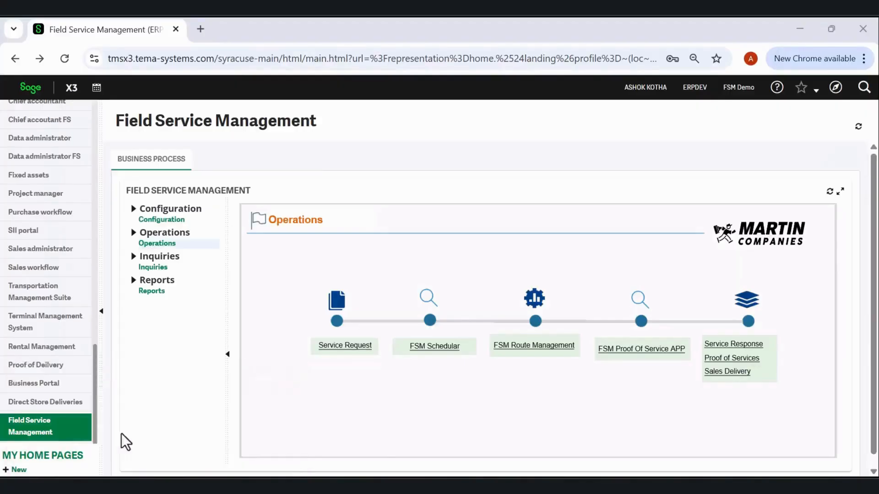
{"action": "left_click", "coordinate": [527, 351]}
{"action": "left_click", "coordinate": [54, 151]}
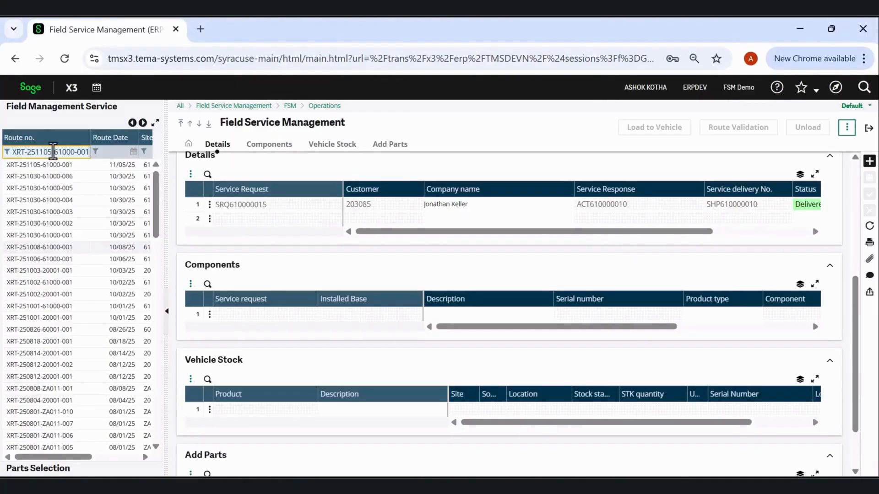
{"action": "left_click", "coordinate": [47, 165]}
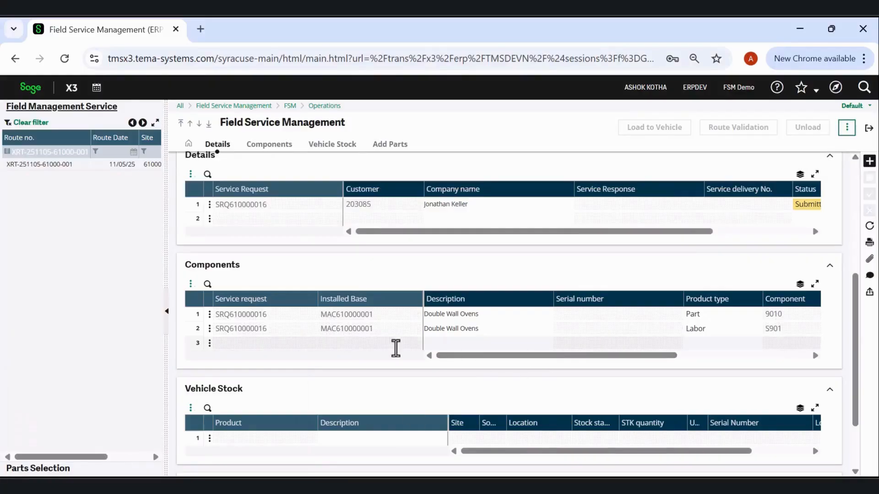
Select the parts 9010 Broil Element and 9050 Non-warranty parts for the route from the parts selection.
{"action": "scroll", "coordinate": [395, 349], "scroll_direction": "down", "scroll_amount": 2}
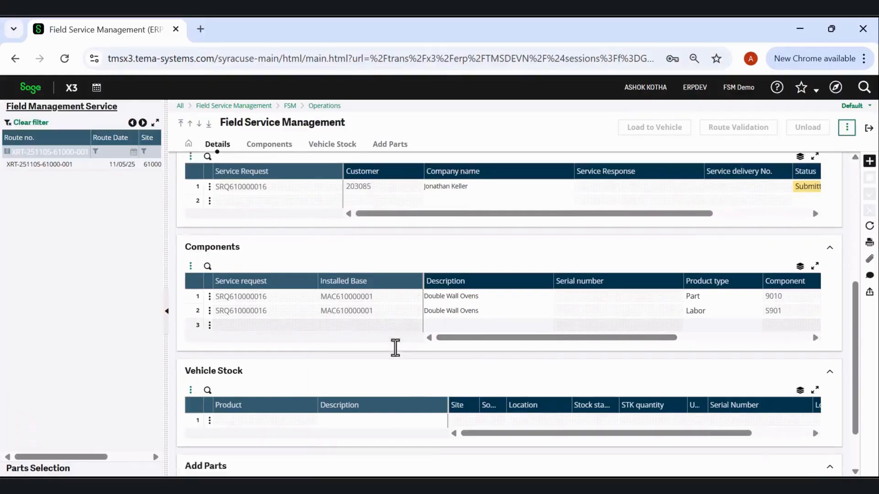
{"action": "scroll", "coordinate": [395, 347], "scroll_direction": "down", "scroll_amount": 1}
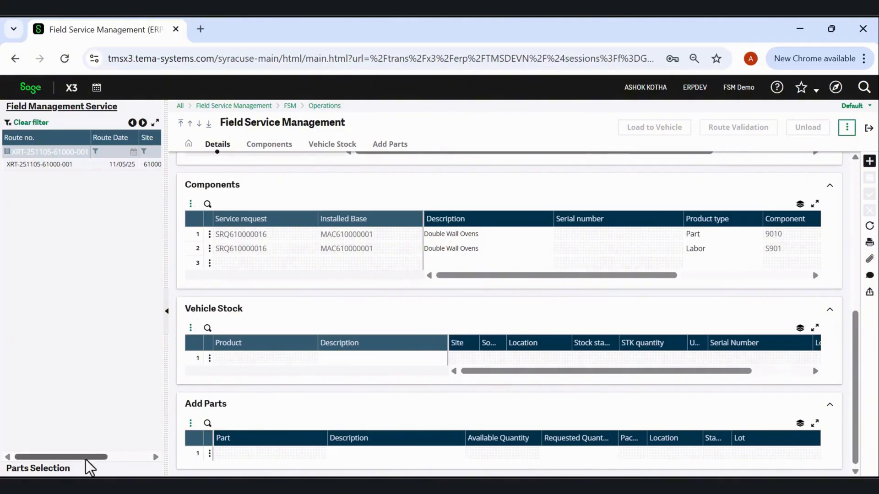
{"action": "left_click", "coordinate": [53, 468]}
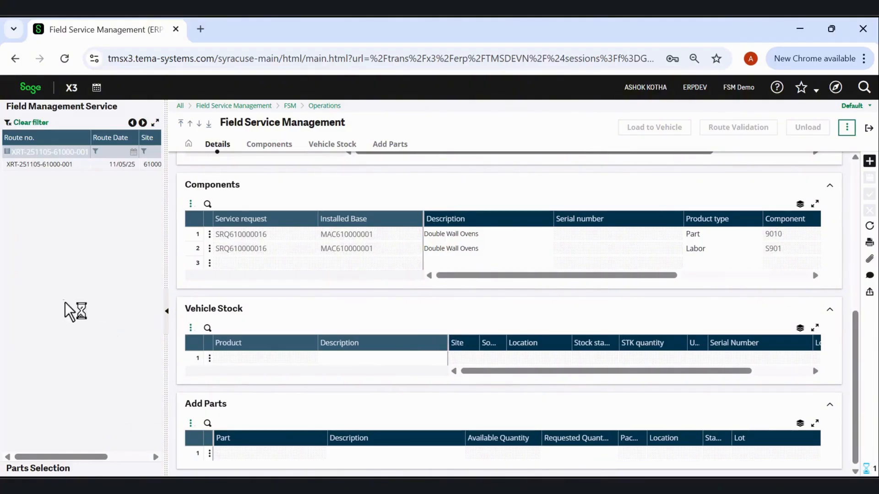
{"action": "left_click", "coordinate": [11, 179]}
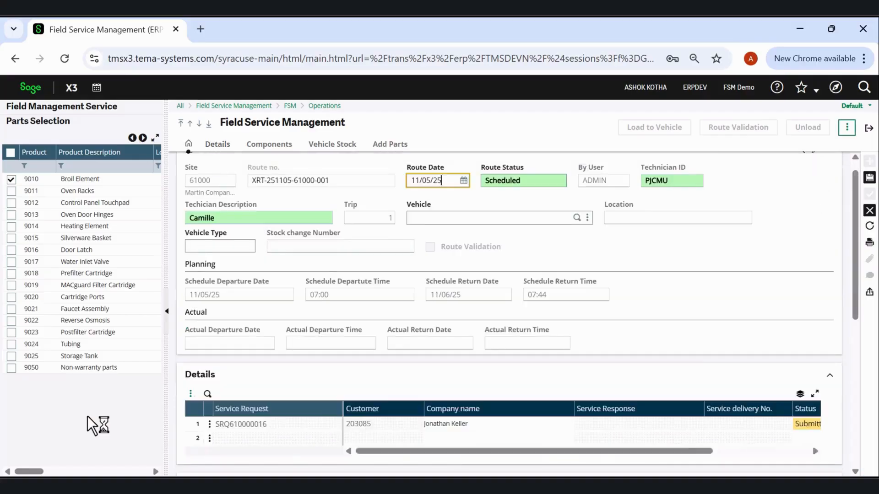
{"action": "left_click", "coordinate": [11, 368]}
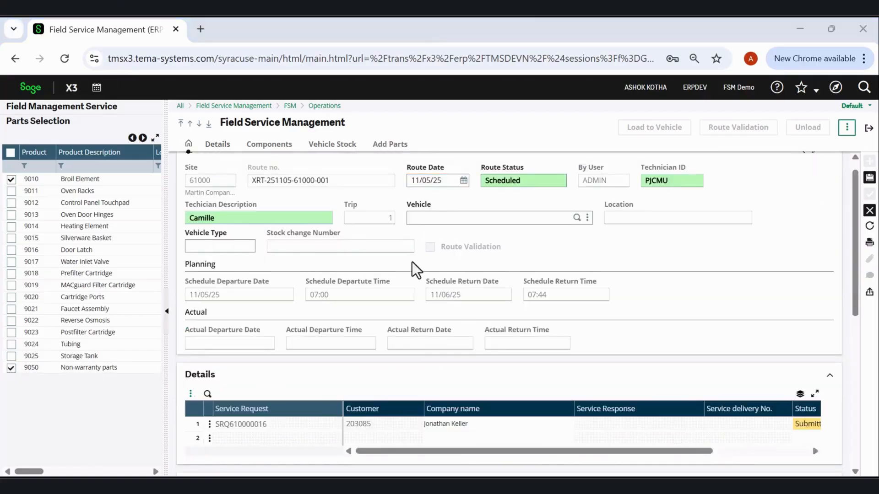
Set the requested quantities to 10 for Broil Element and 20 for Non-warranty parts, and save the route.
{"action": "scroll", "coordinate": [419, 339], "scroll_direction": "down", "scroll_amount": 6}
{"action": "scroll", "coordinate": [413, 370], "scroll_direction": "down", "scroll_amount": 1}
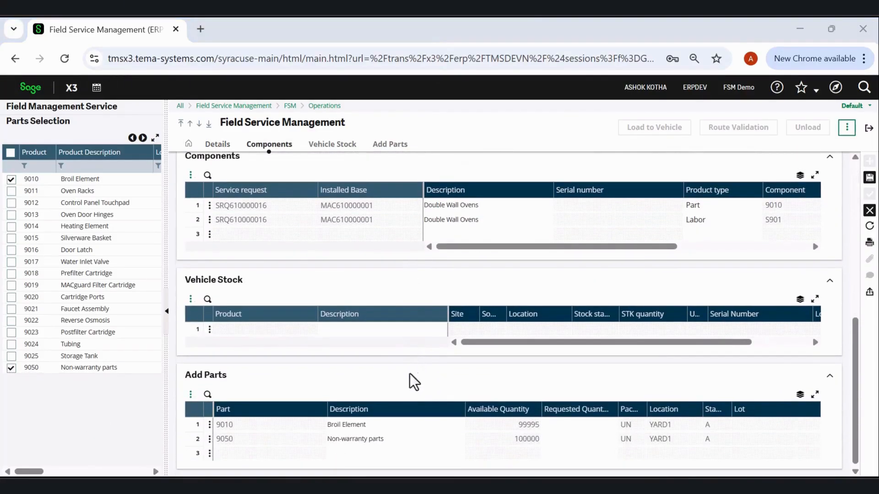
{"action": "scroll", "coordinate": [598, 428], "scroll_direction": "up", "scroll_amount": 6}
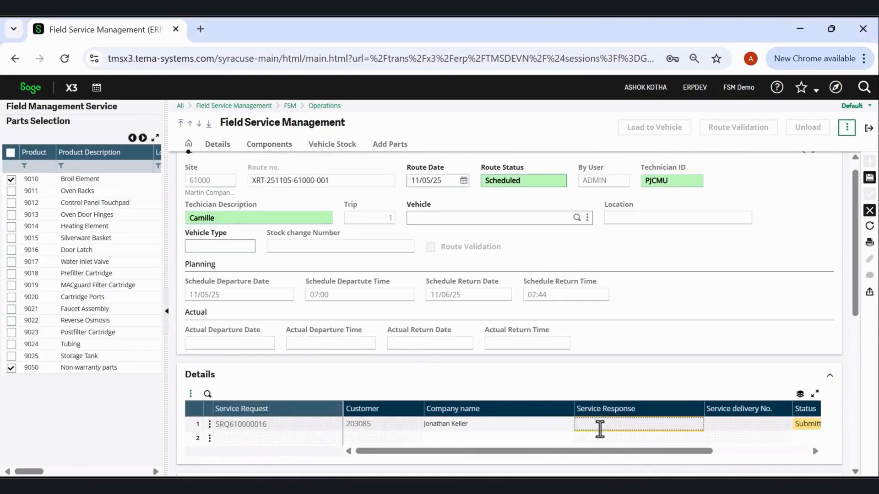
{"action": "scroll", "coordinate": [589, 428], "scroll_direction": "down", "scroll_amount": 5}
{"action": "scroll", "coordinate": [582, 416], "scroll_direction": "down", "scroll_amount": 1}
{"action": "left_click", "coordinate": [581, 424]}
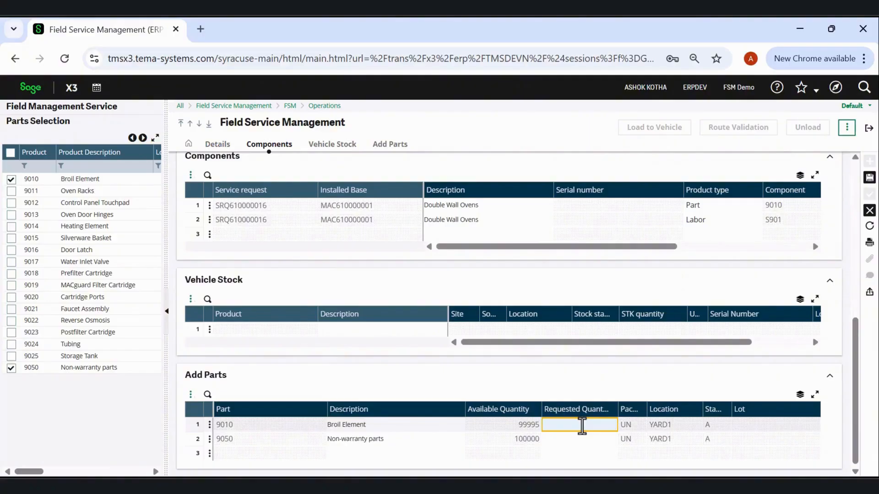
{"action": "left_click", "coordinate": [585, 439]}
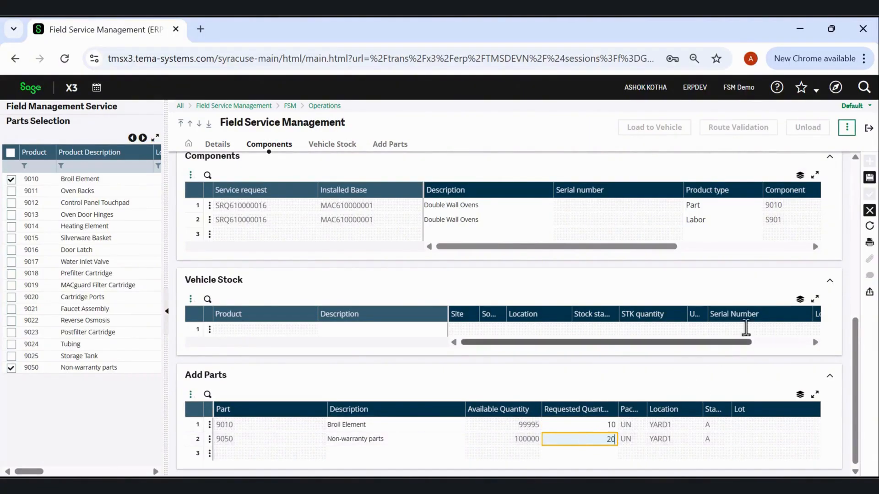
{"action": "left_click", "coordinate": [870, 178]}
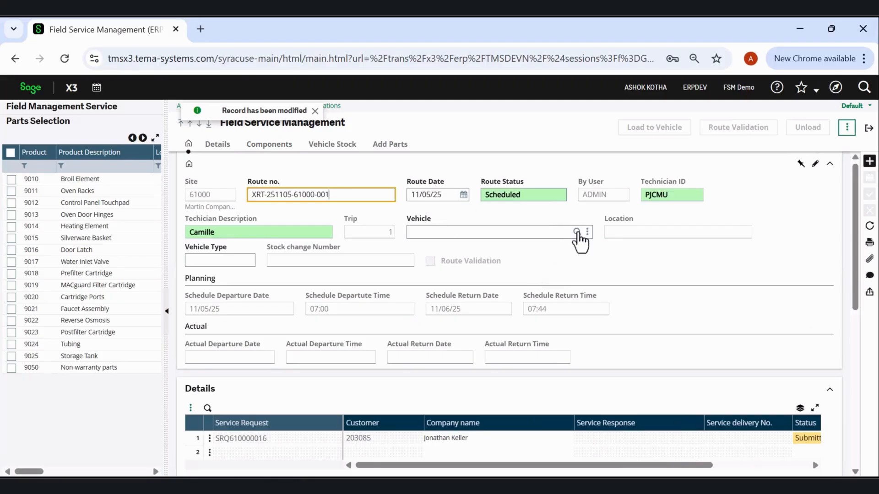
Assign vehicle M103 to the route and save the record.
{"action": "left_click", "coordinate": [578, 232]}
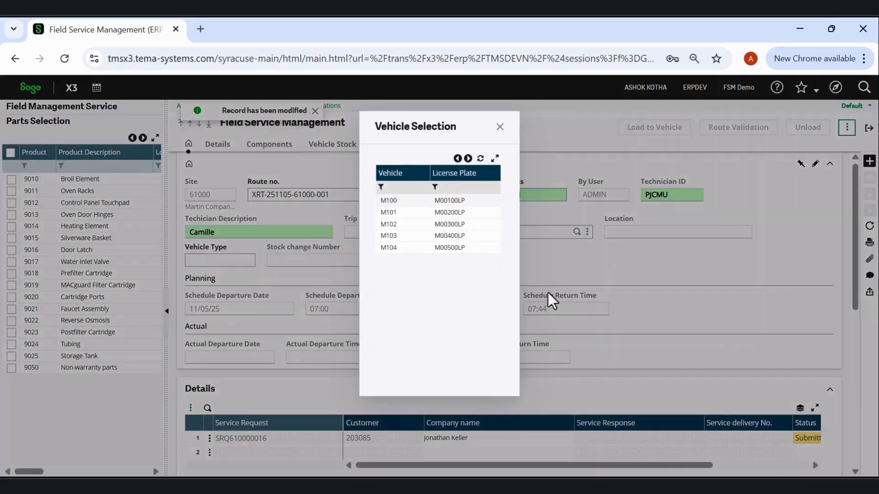
{"action": "left_click", "coordinate": [390, 235]}
{"action": "left_click", "coordinate": [870, 178]}
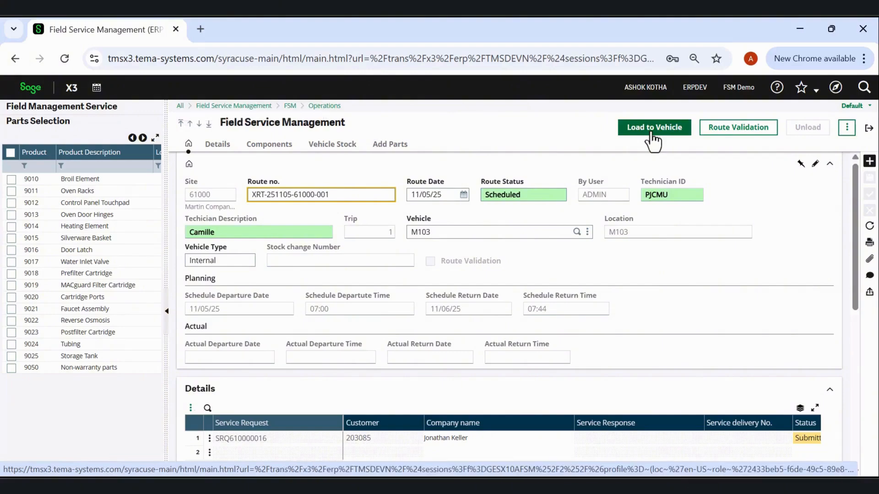
Load the requested parts onto the vehicle, confirming the stock transfer and closing its log.
{"action": "left_click", "coordinate": [847, 127]}
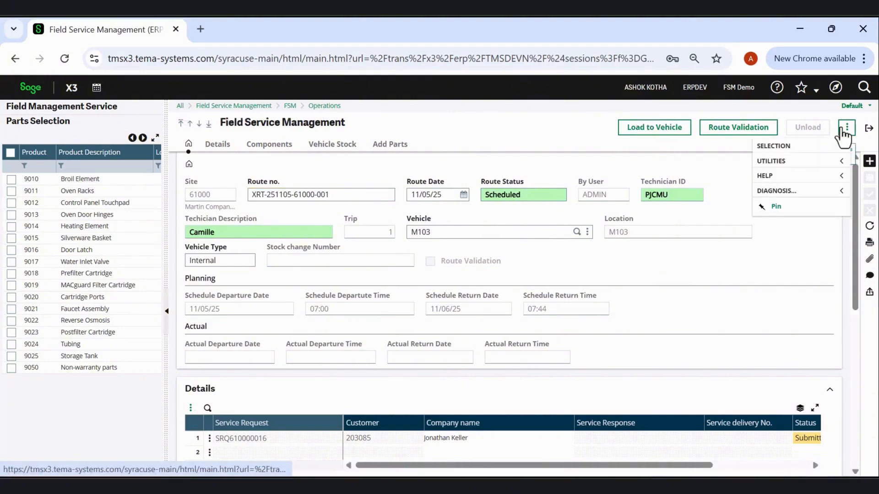
{"action": "left_click", "coordinate": [644, 138]}
{"action": "left_click", "coordinate": [502, 216]}
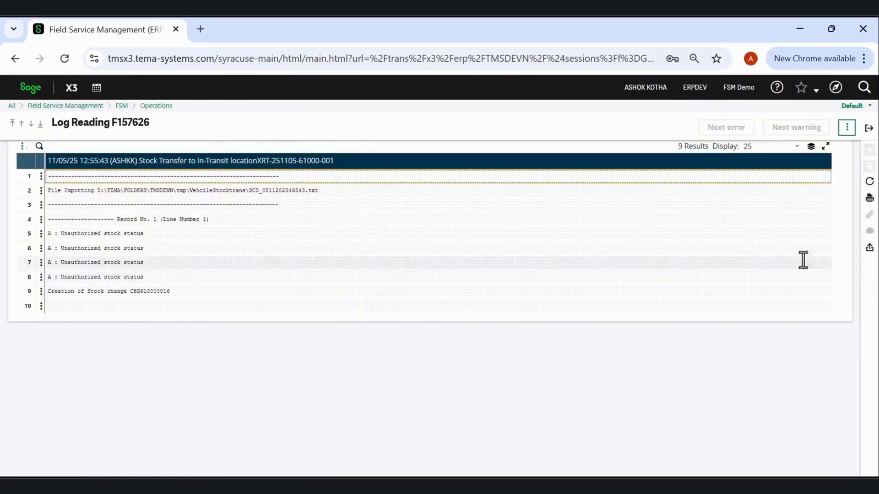
{"action": "left_click", "coordinate": [869, 129]}
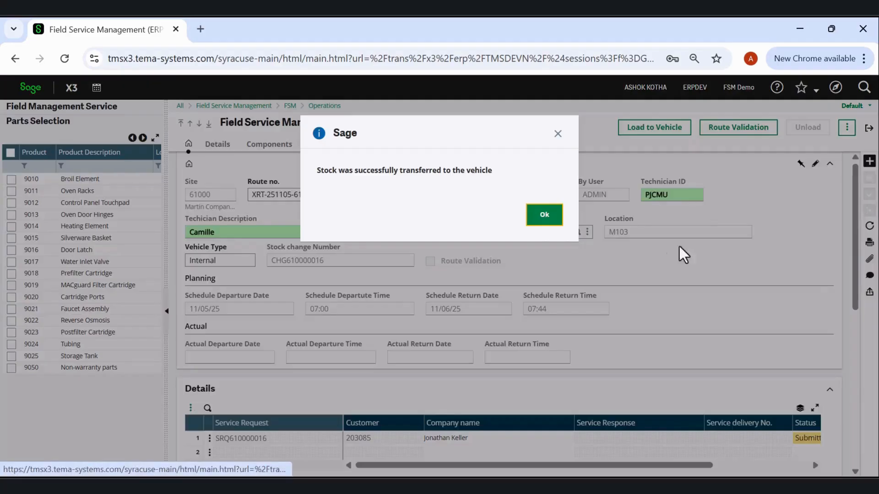
{"action": "left_click", "coordinate": [545, 214]}
Check the route's vehicle stock, and run and confirm the route validation.
{"action": "scroll", "coordinate": [746, 270], "scroll_direction": "down", "scroll_amount": 5}
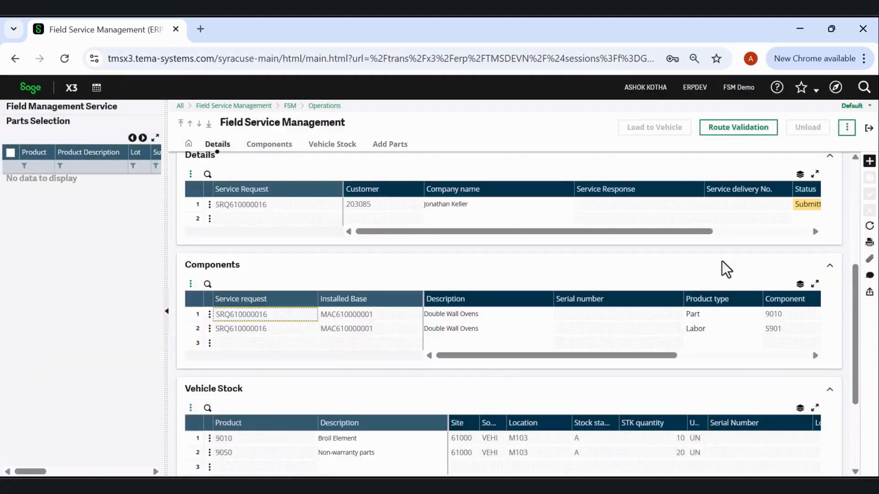
{"action": "scroll", "coordinate": [710, 263], "scroll_direction": "up", "scroll_amount": 5}
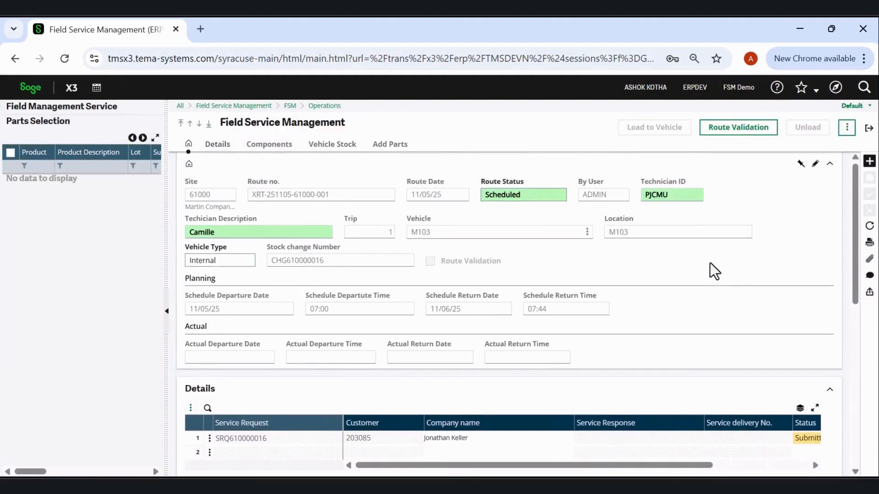
{"action": "left_click", "coordinate": [738, 128]}
{"action": "left_click", "coordinate": [504, 215]}
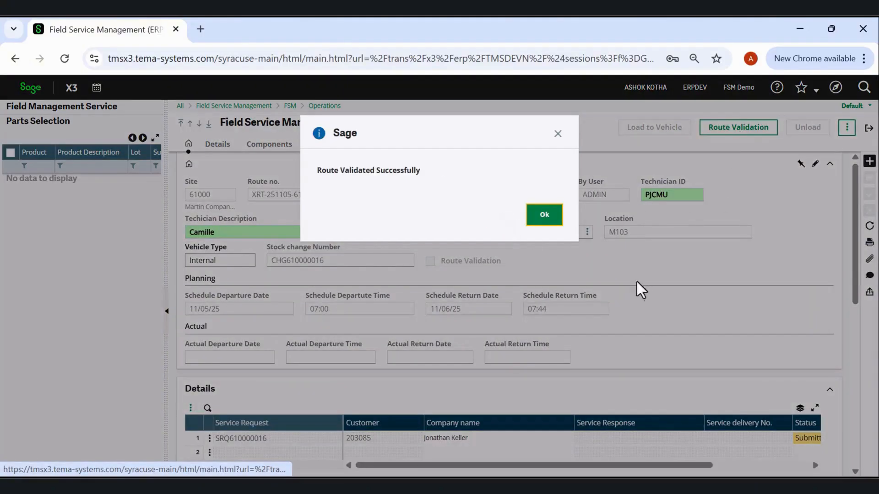
{"action": "left_click", "coordinate": [544, 216]}
{"action": "scroll", "coordinate": [599, 267], "scroll_direction": "down", "scroll_amount": 5}
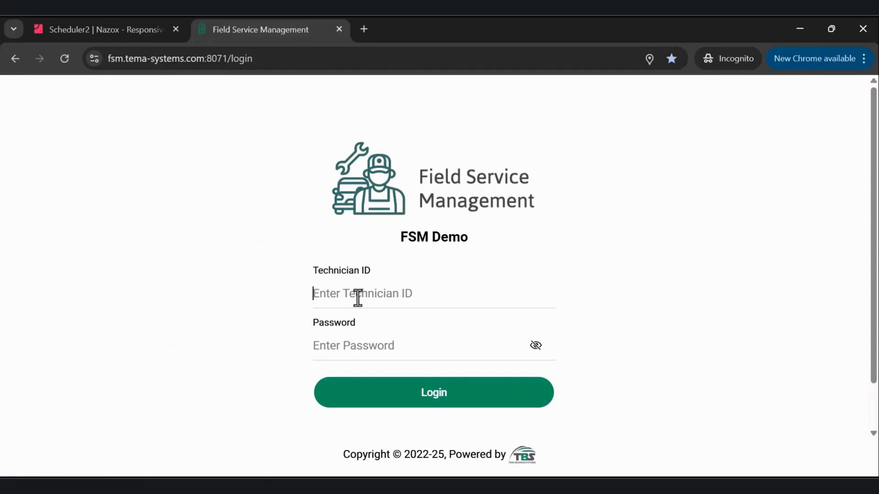
{"action": "type", "text": "PJCMU"}
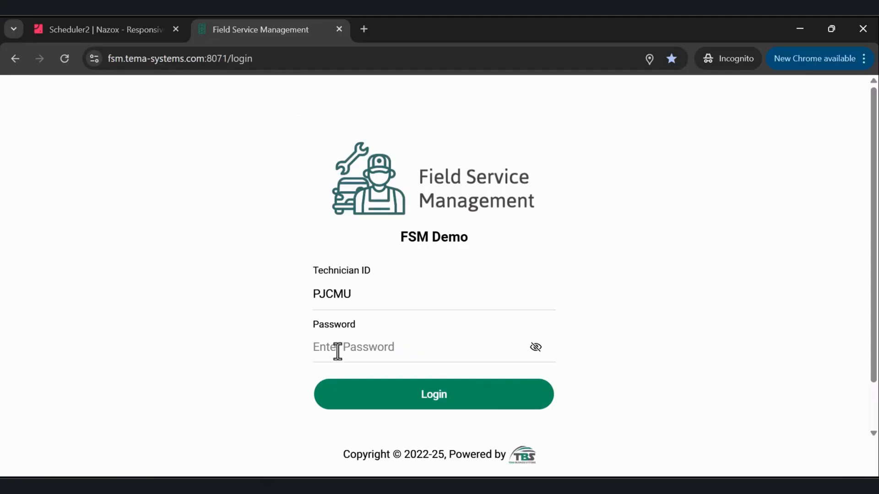
{"action": "type", "text": "••••"}
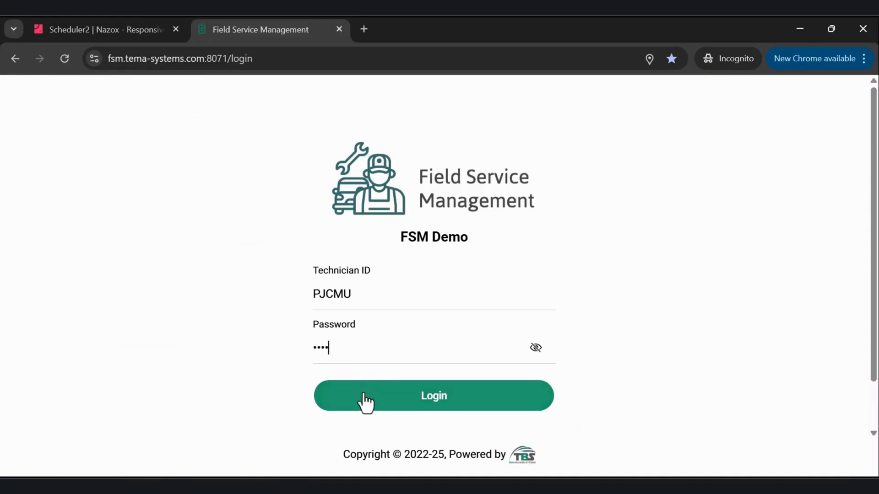
{"action": "left_click", "coordinate": [363, 398]}
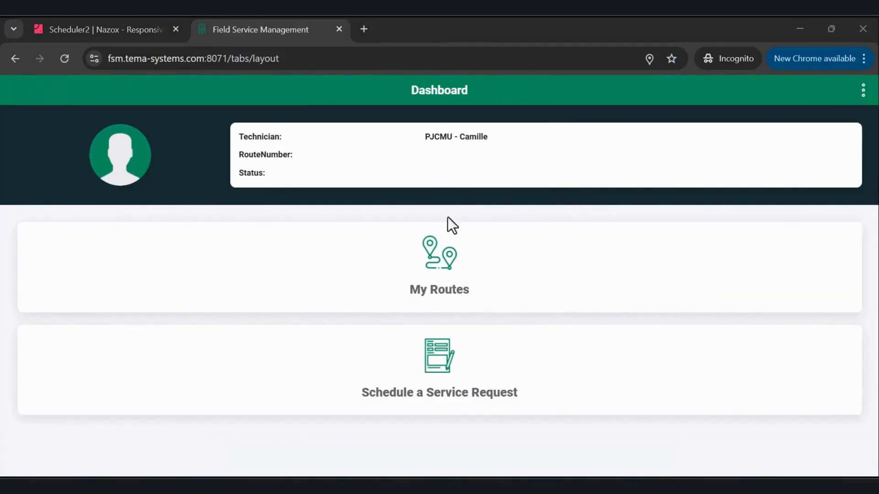
{"action": "left_click", "coordinate": [447, 262]}
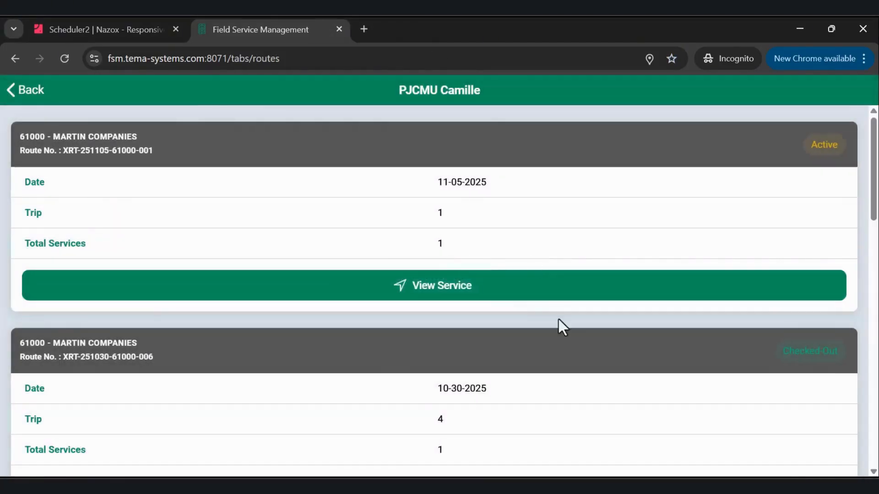
{"action": "left_click", "coordinate": [437, 295]}
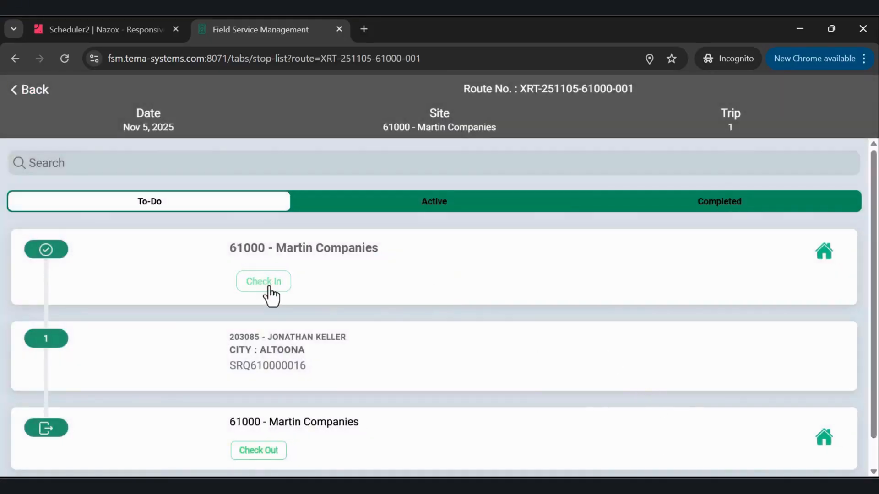
{"action": "left_click", "coordinate": [268, 289]}
{"action": "left_click", "coordinate": [479, 313]}
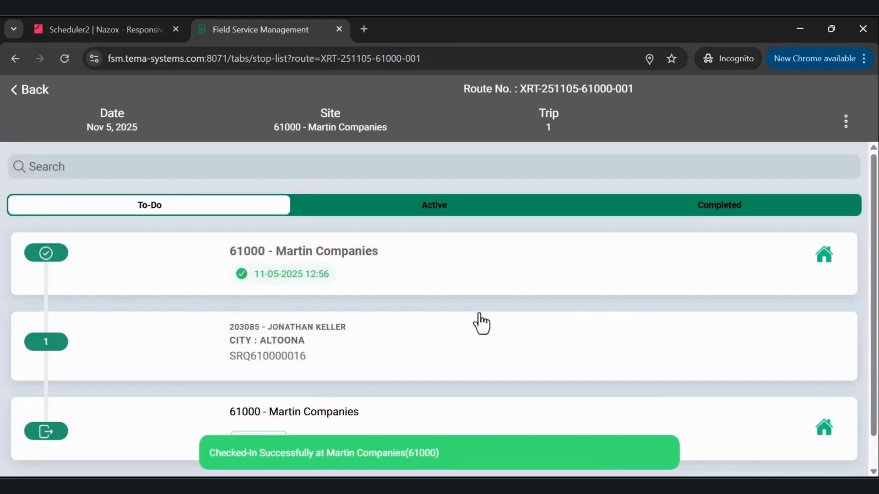
Open the route's customer stop and view the service details with the component list.
{"action": "left_click", "coordinate": [277, 346]}
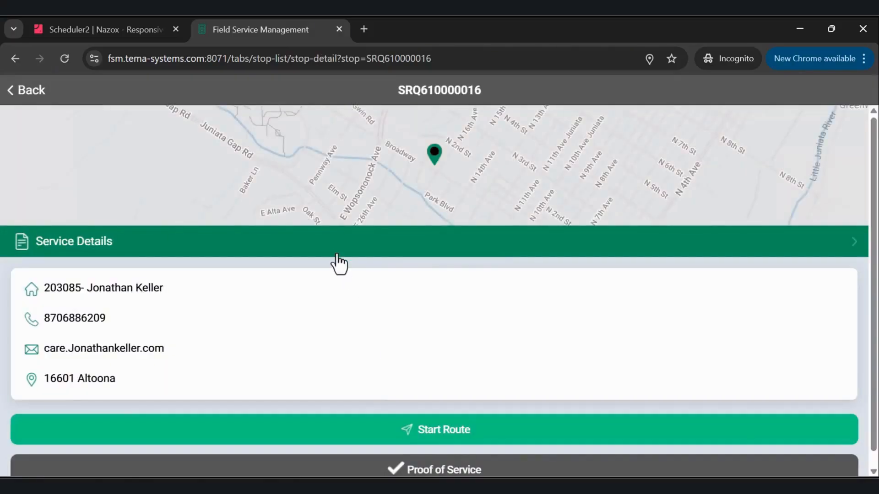
{"action": "left_click", "coordinate": [334, 252]}
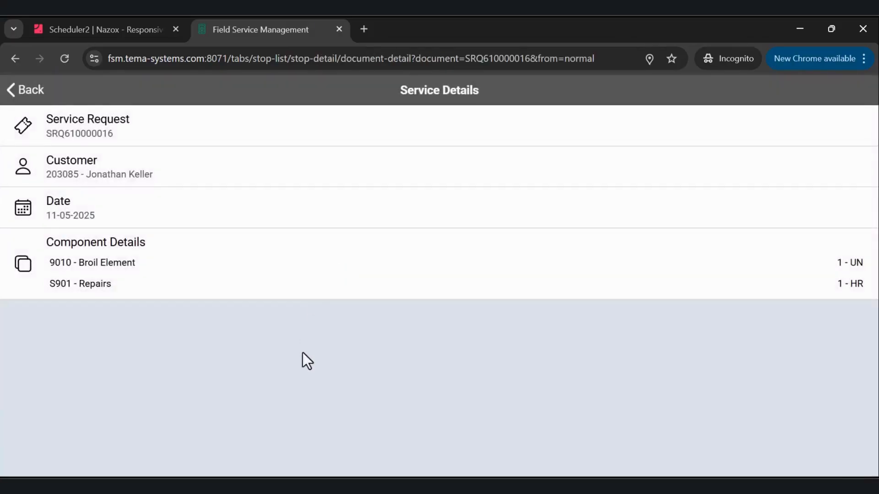
{"action": "left_click", "coordinate": [23, 92]}
Open the stop's proof of service and confirm the arrival at the customer.
{"action": "scroll", "coordinate": [240, 290], "scroll_direction": "down", "scroll_amount": 1}
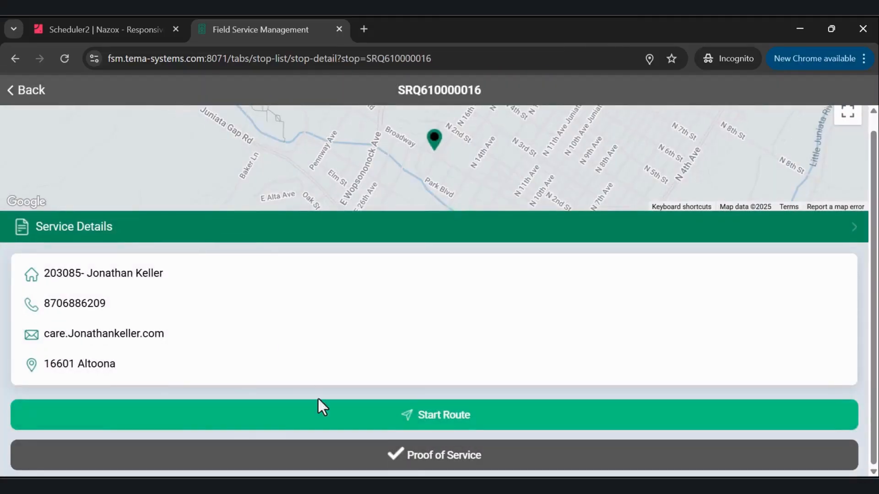
{"action": "left_click", "coordinate": [365, 463]}
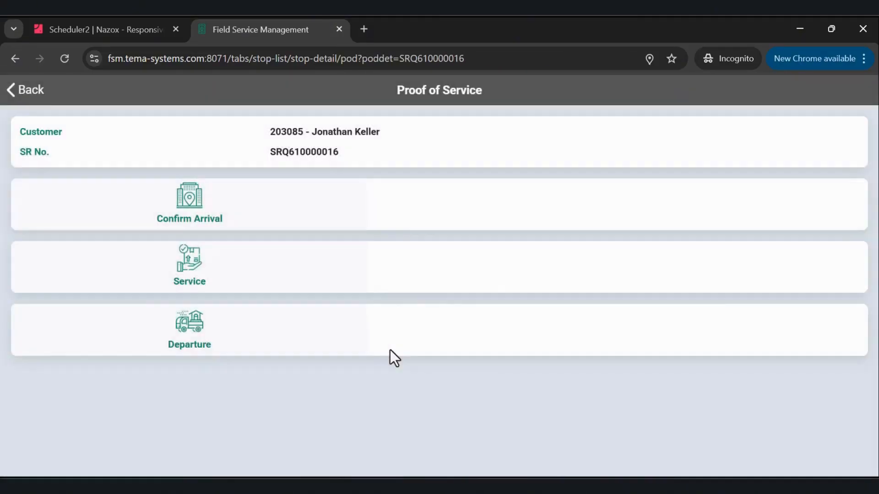
{"action": "left_click", "coordinate": [199, 199]}
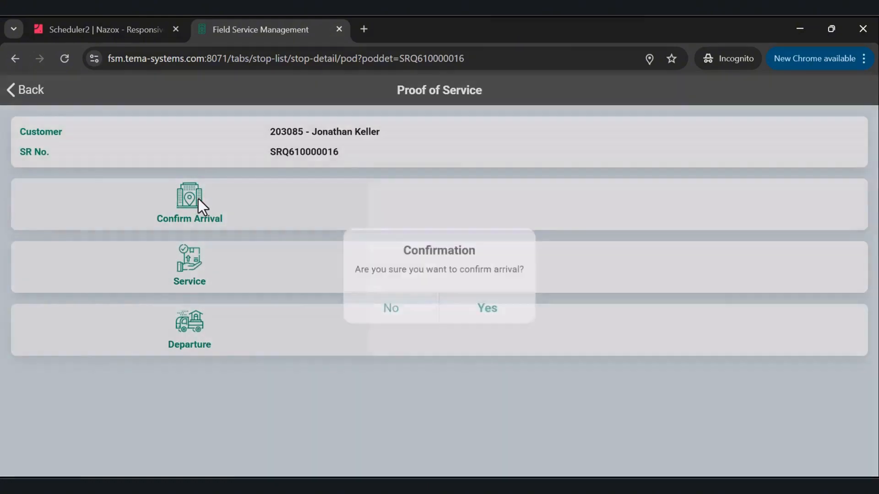
{"action": "left_click", "coordinate": [462, 301]}
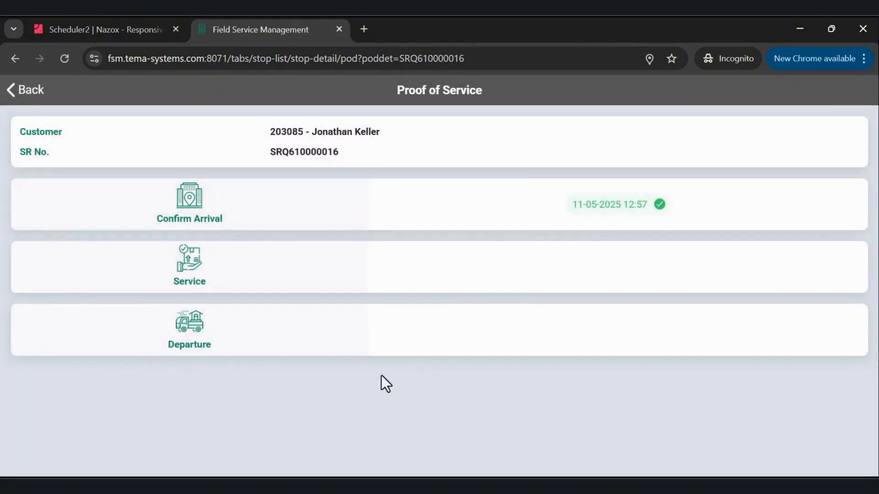
Open the service confirmation and add part 9010 - Broil Element with quantity 10 to the Double Wall Ovens.
{"action": "left_click", "coordinate": [202, 271]}
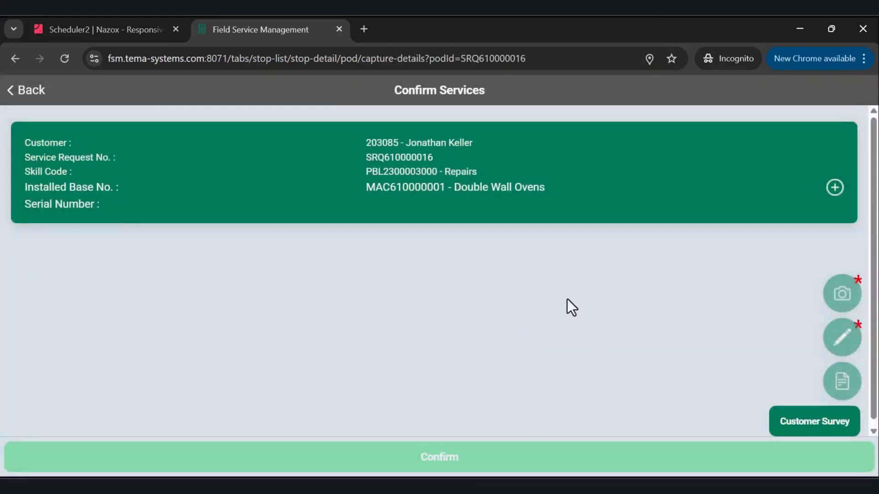
{"action": "left_click", "coordinate": [834, 187]}
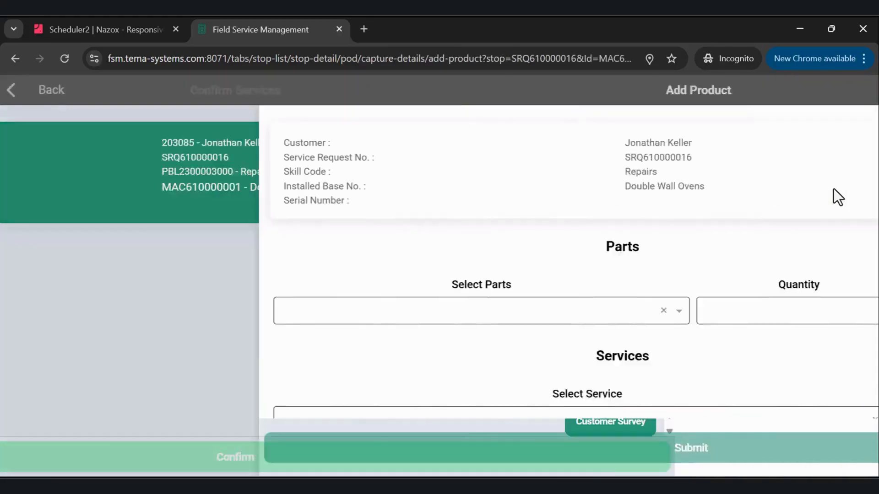
{"action": "left_click", "coordinate": [309, 313]}
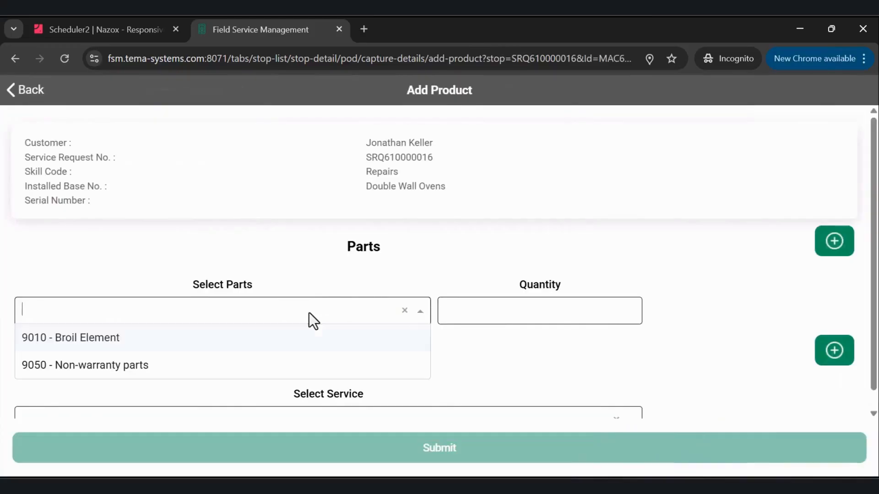
{"action": "left_click", "coordinate": [262, 347]}
{"action": "left_click", "coordinate": [523, 314]}
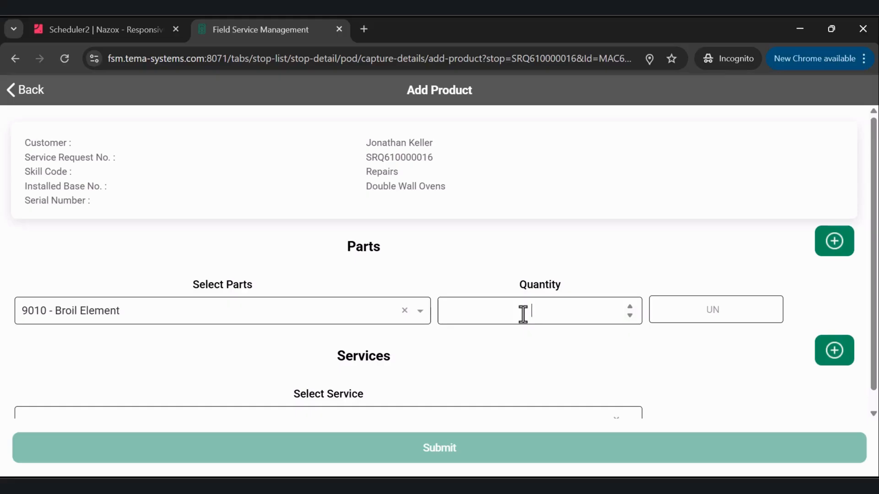
{"action": "type", "text": "10"}
Add a second part line for 9050 - Non-warranty parts with quantity 5.
{"action": "left_click", "coordinate": [834, 243]}
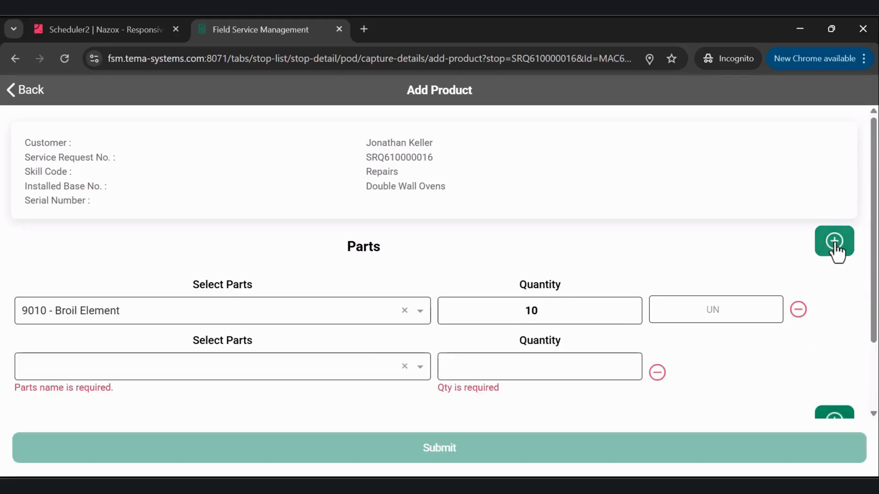
{"action": "left_click", "coordinate": [254, 370]}
{"action": "scroll", "coordinate": [253, 369], "scroll_direction": "down", "scroll_amount": 2}
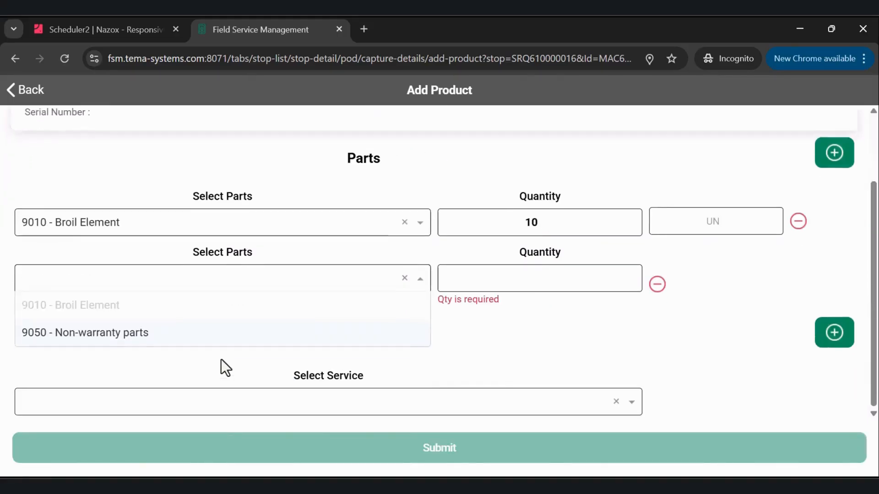
{"action": "left_click", "coordinate": [177, 347]}
{"action": "left_click", "coordinate": [527, 281]}
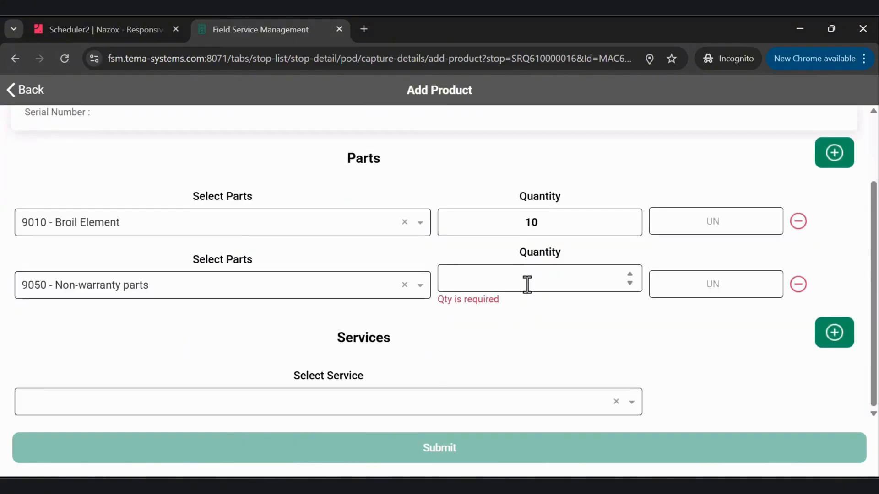
{"action": "type", "text": "5"}
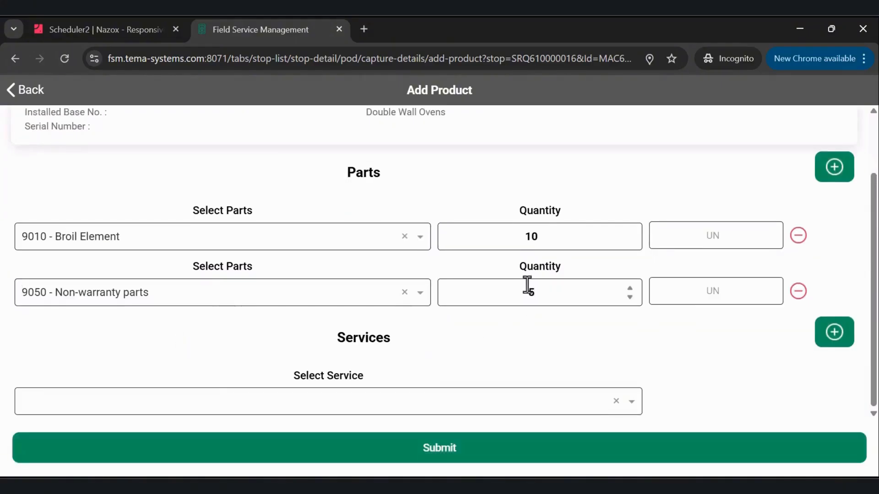
Select service S901 - Repairs and submit the parts and services.
{"action": "left_click", "coordinate": [432, 399]}
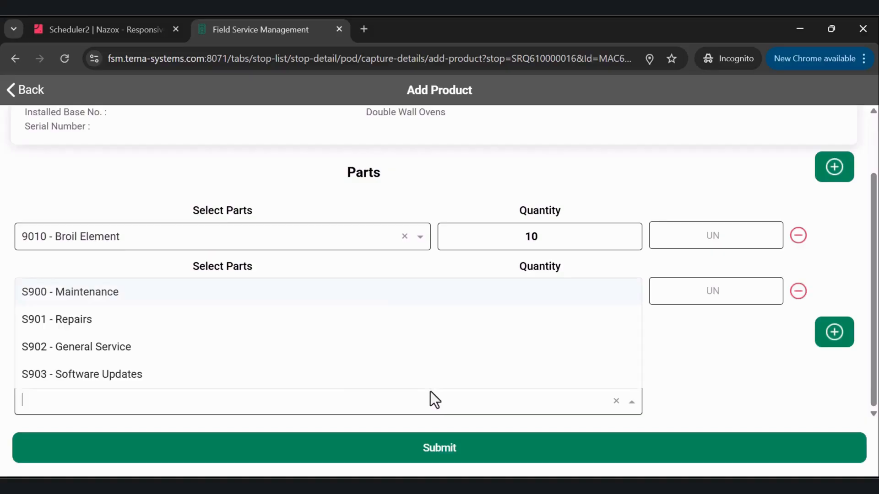
{"action": "left_click", "coordinate": [163, 322]}
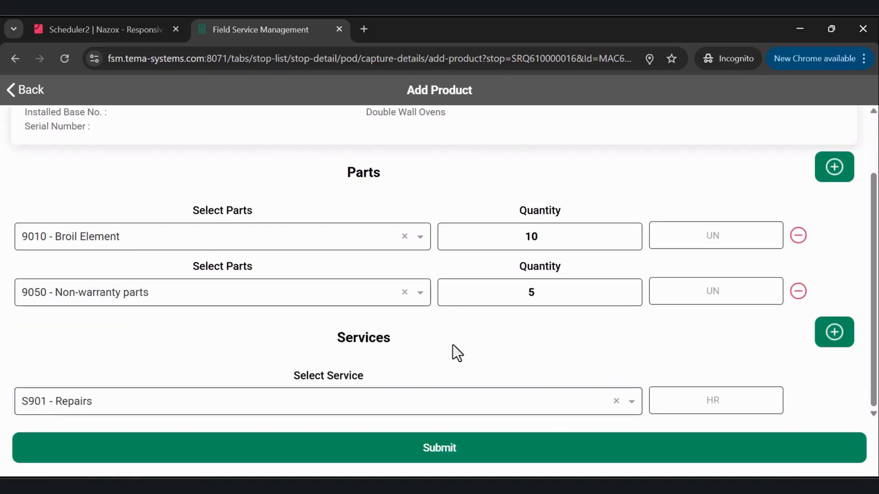
{"action": "left_click", "coordinate": [457, 454]}
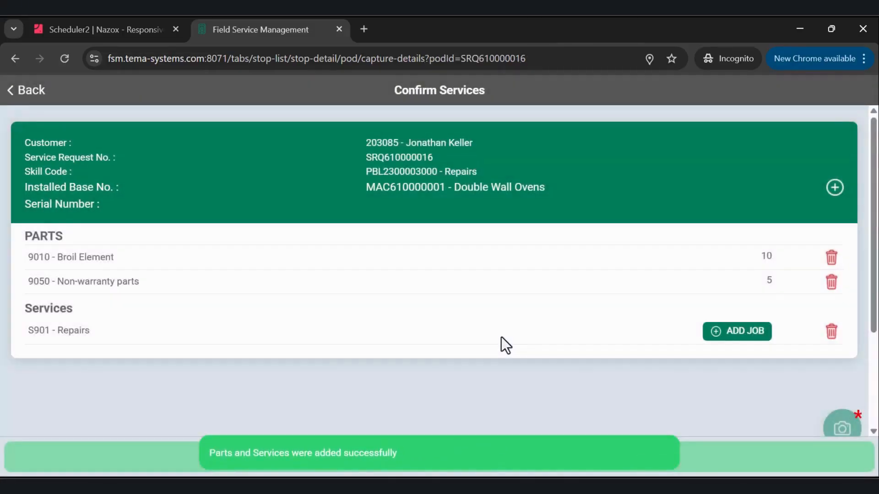
Add a job for the S901 - Repairs service with the details "Service Details" and clock in.
{"action": "left_click", "coordinate": [730, 337]}
{"action": "left_click", "coordinate": [301, 329]}
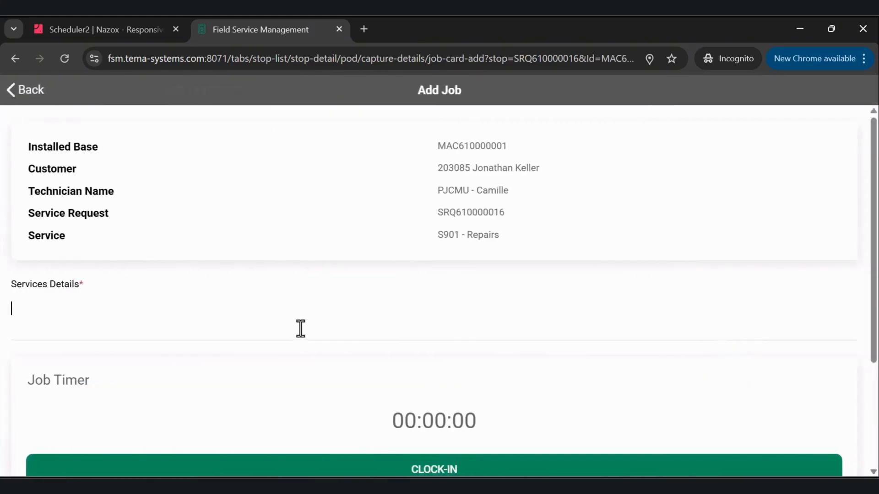
{"action": "type", "text": "Service Details"}
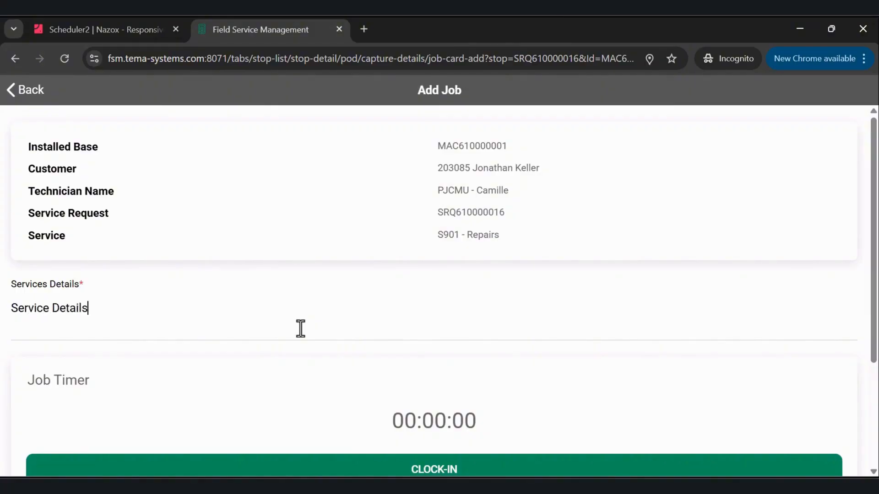
{"action": "scroll", "coordinate": [342, 369], "scroll_direction": "down", "scroll_amount": 3}
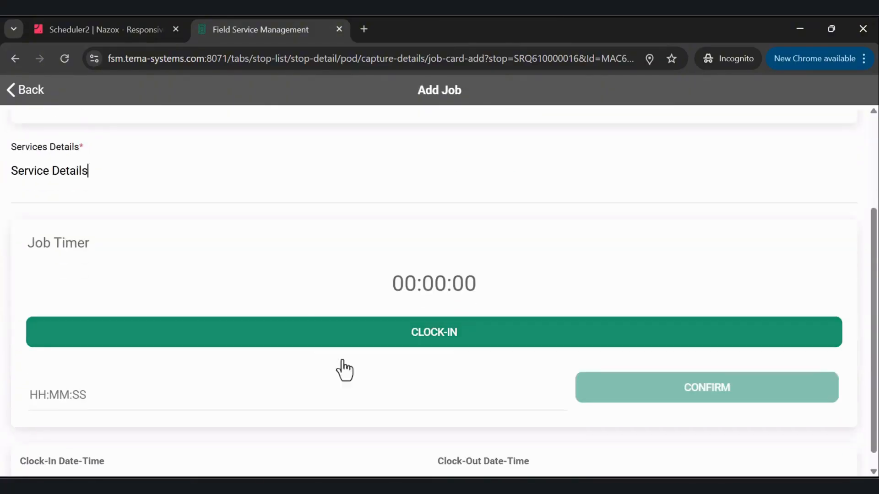
{"action": "left_click", "coordinate": [430, 343]}
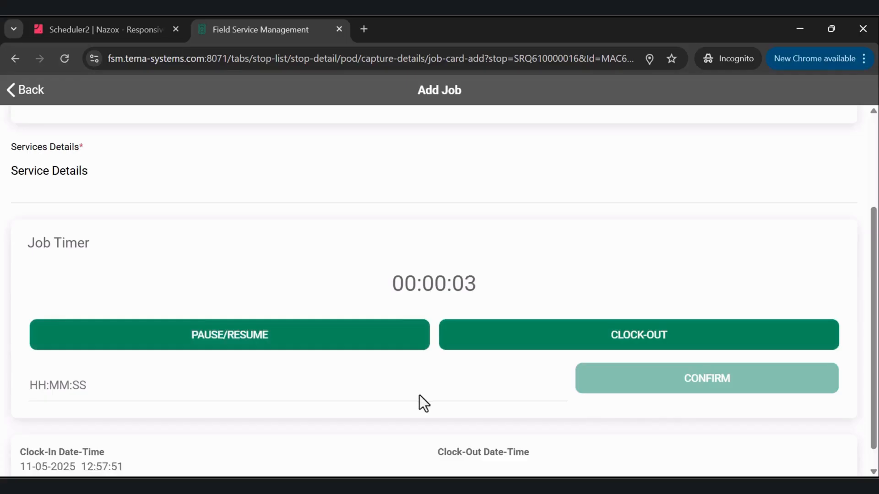
Clock out of the job, set its duration to 00:30:05 and confirm the actual job time.
{"action": "left_click", "coordinate": [488, 346]}
{"action": "left_click", "coordinate": [53, 395]}
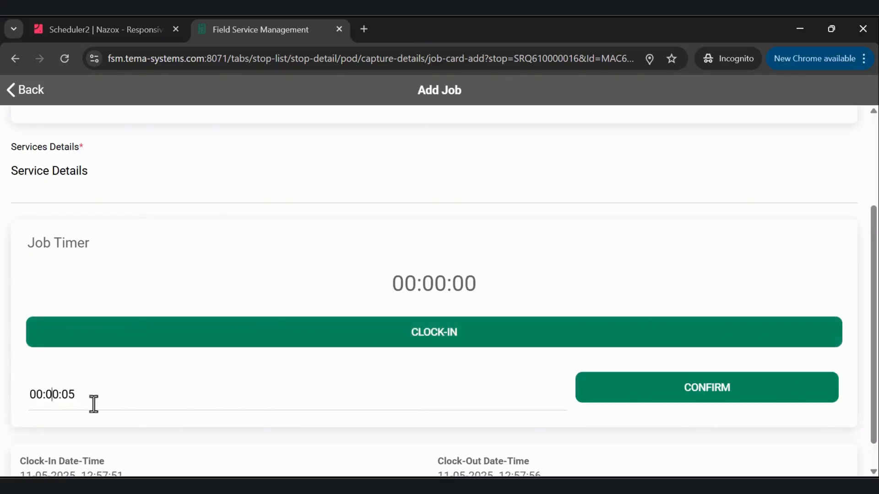
{"action": "type", "text": "3"}
{"action": "scroll", "coordinate": [324, 333], "scroll_direction": "down", "scroll_amount": 1}
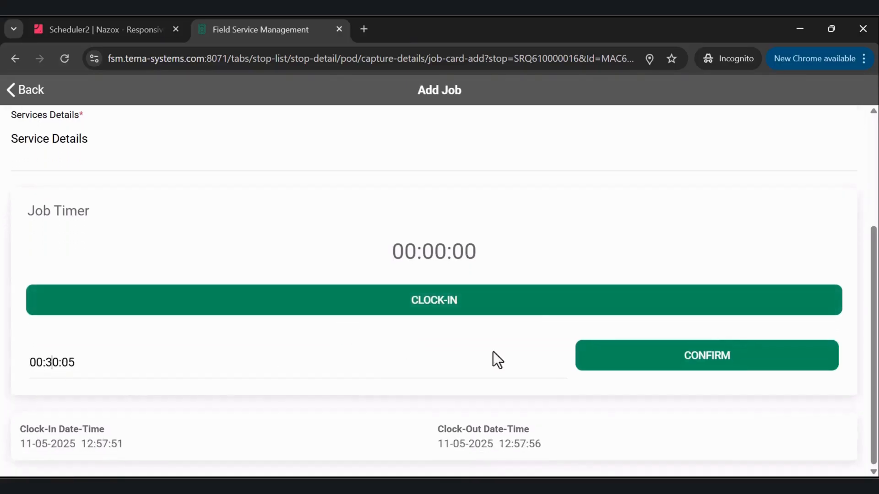
{"action": "left_click", "coordinate": [633, 374]}
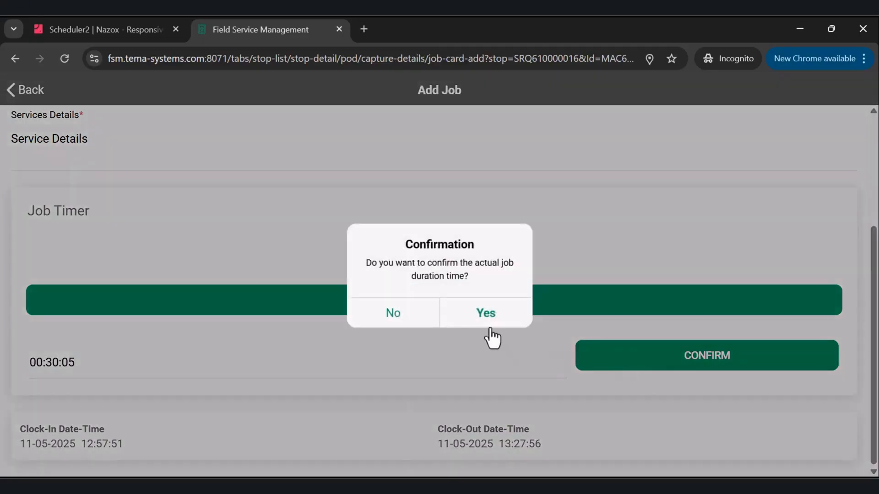
{"action": "left_click", "coordinate": [490, 322]}
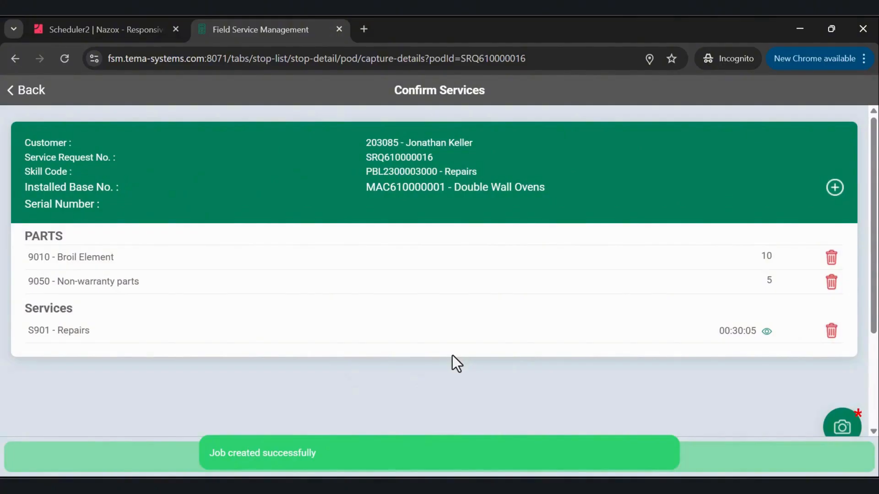
Capture a photo of the oven heating element as evidence for the service.
{"action": "scroll", "coordinate": [452, 357], "scroll_direction": "down", "scroll_amount": 3}
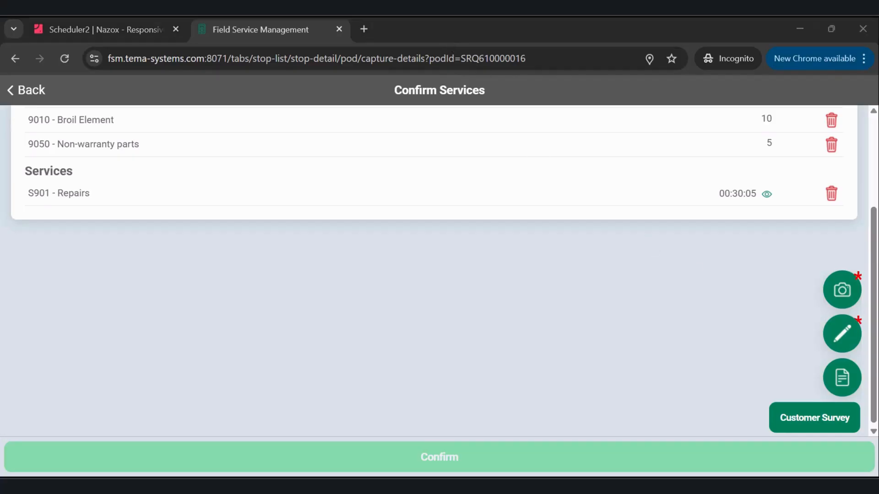
{"action": "left_click", "coordinate": [843, 295]}
{"action": "left_click", "coordinate": [449, 377]}
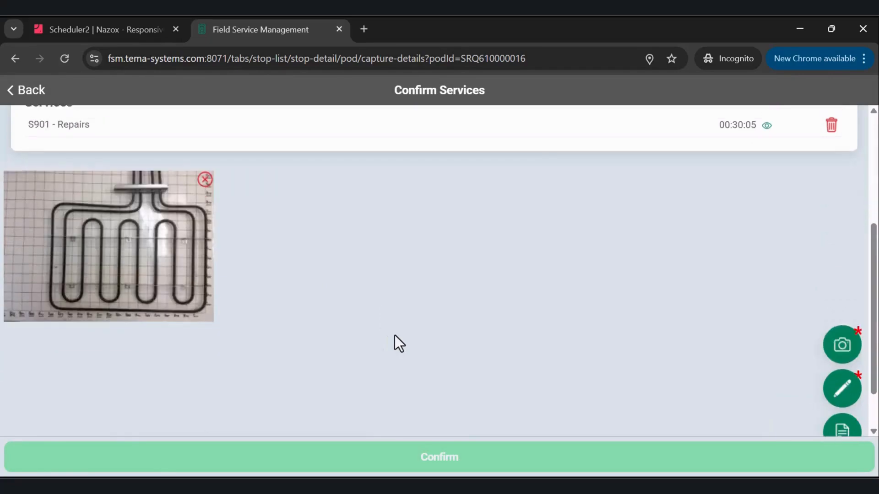
Save the customer's sign-off with a five-star rating, the signer's name and a handwritten signature.
{"action": "left_click", "coordinate": [842, 390]}
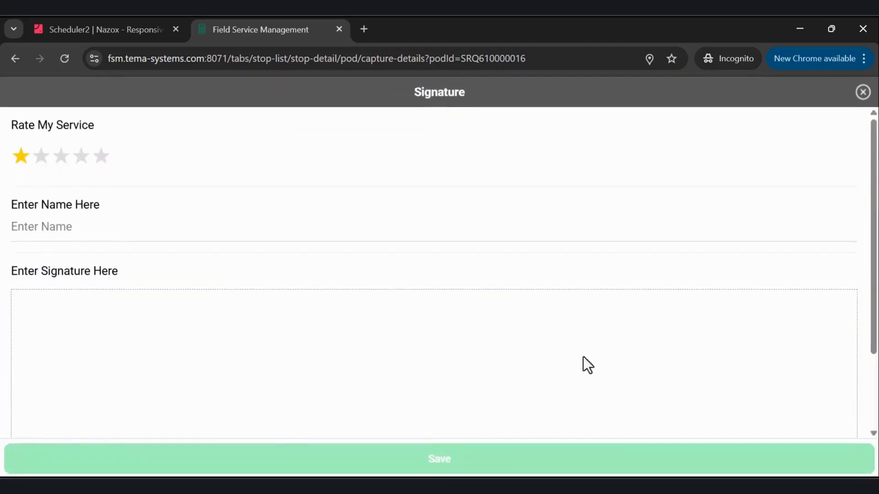
{"action": "left_click", "coordinate": [102, 158]}
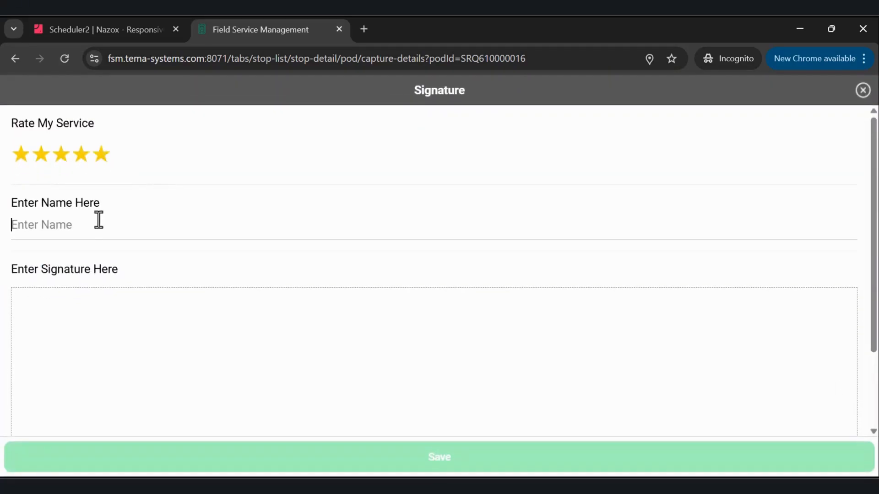
{"action": "left_click", "coordinate": [99, 219]}
{"action": "type", "text": "KAK"}
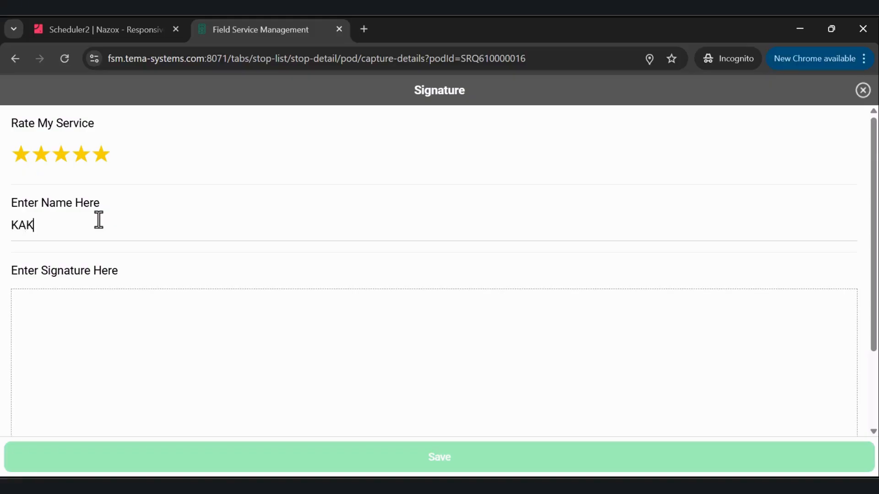
{"action": "mouse_move", "coordinate": [225, 341]}
{"action": "left_mouse_down"}
{"action": "mouse_move", "coordinate": [314, 384]}
{"action": "mouse_move", "coordinate": [508, 369]}
{"action": "left_mouse_up"}
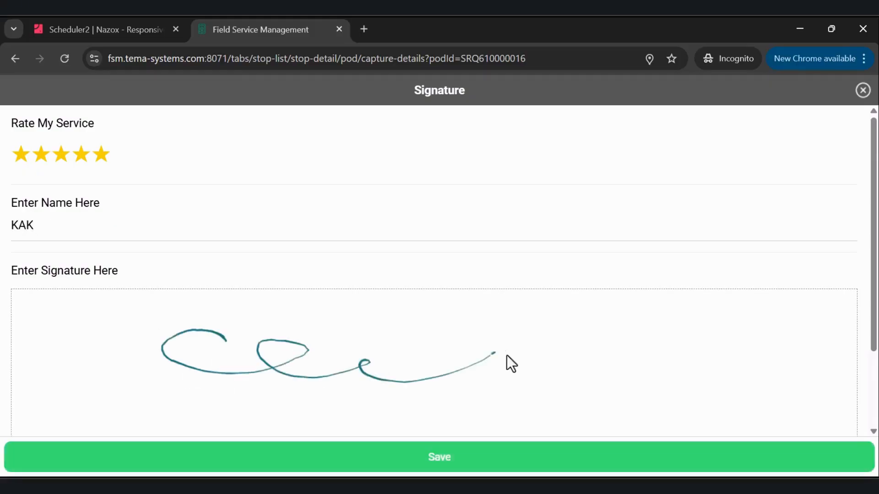
{"action": "left_click", "coordinate": [441, 458]}
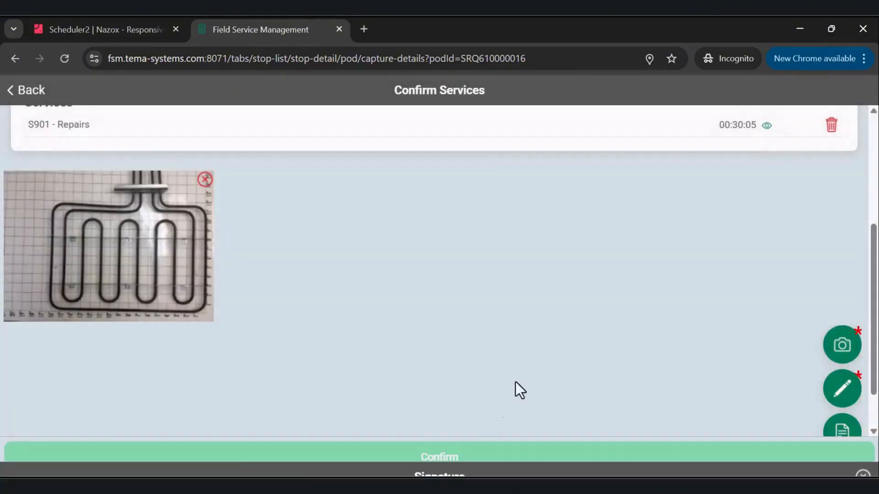
Save the note "Repair Notes add" for the service and confirm the services to produce the proof of service preview.
{"action": "scroll", "coordinate": [627, 303], "scroll_direction": "down", "scroll_amount": 2}
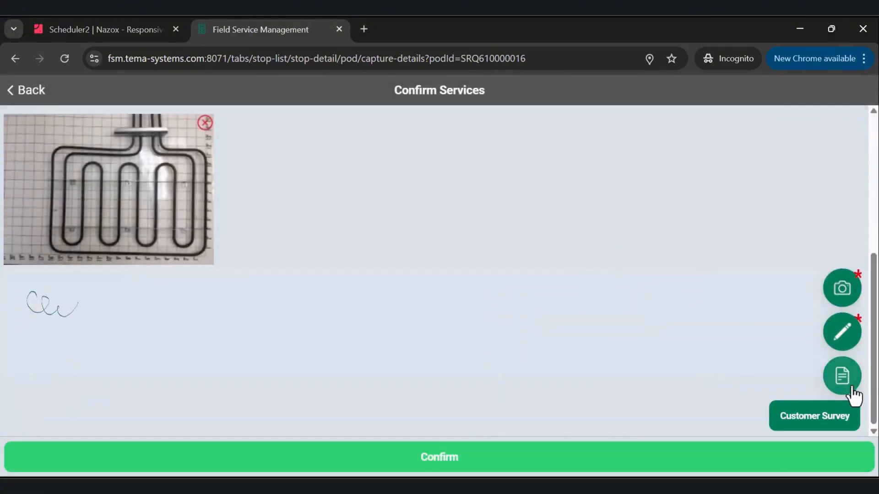
{"action": "left_click", "coordinate": [849, 383]}
{"action": "type", "text": "Repair Notes added"}
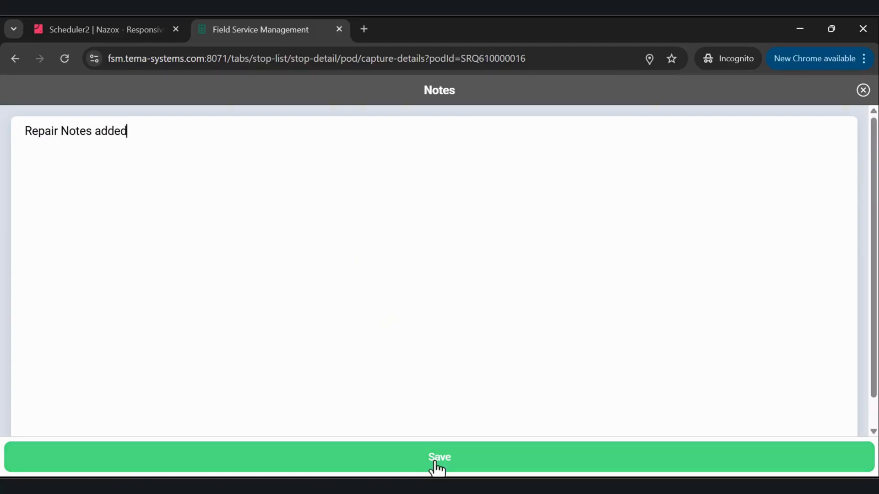
{"action": "left_click", "coordinate": [437, 465]}
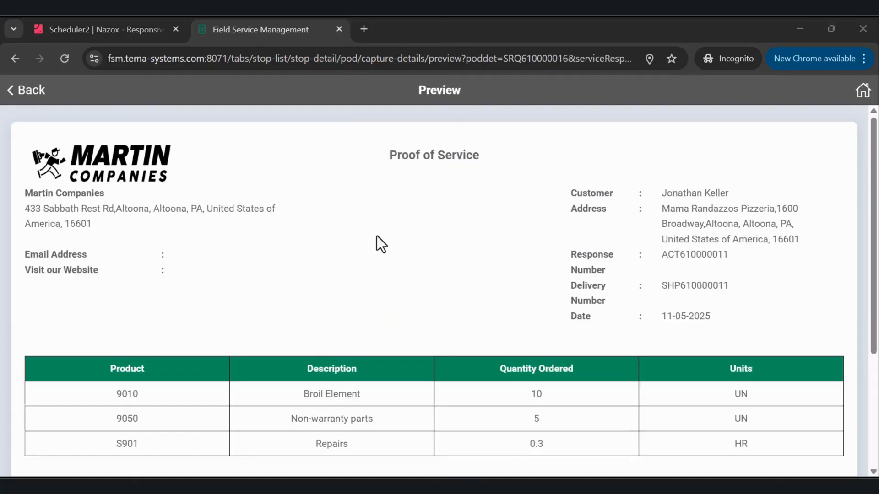
Return to the proof of service, confirm the departure from the customer and open the route's completed stops.
{"action": "left_click", "coordinate": [26, 90]}
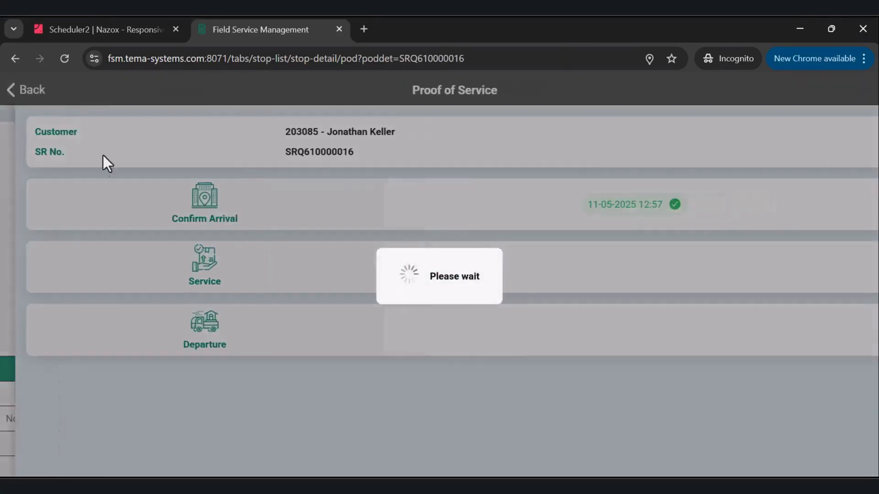
{"action": "left_click", "coordinate": [186, 330]}
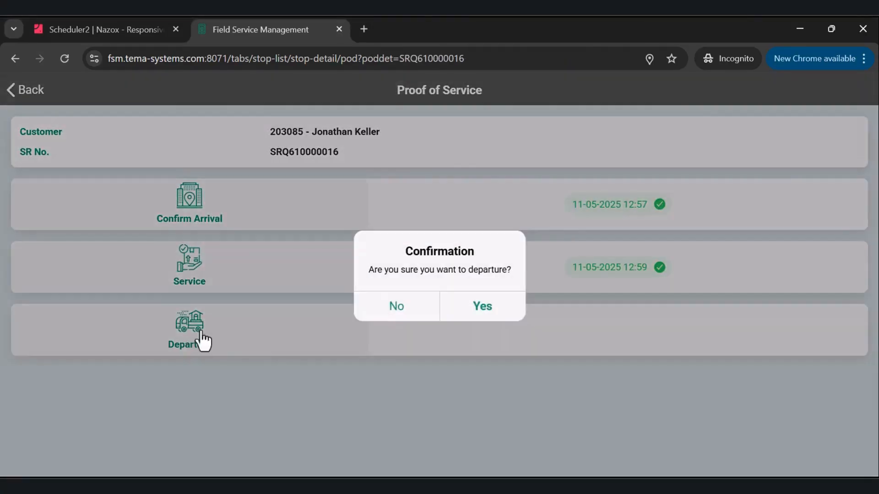
{"action": "left_click", "coordinate": [463, 308]}
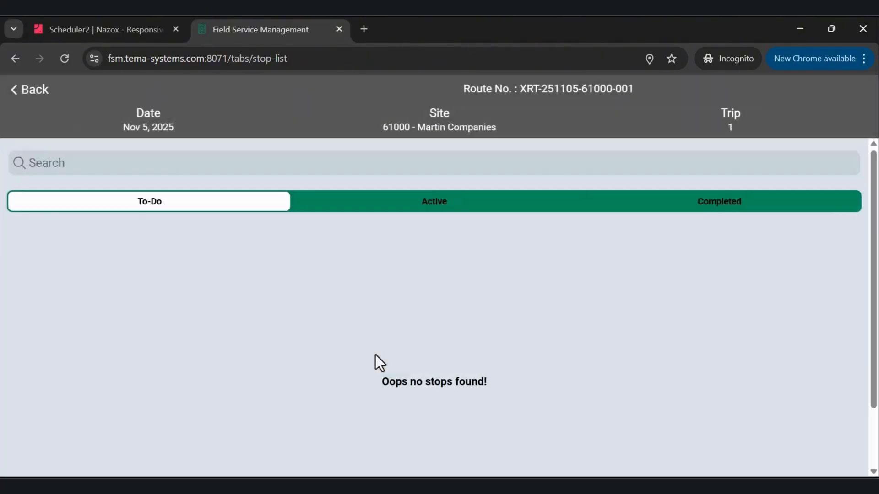
{"action": "left_click", "coordinate": [703, 204]}
{"action": "scroll", "coordinate": [406, 311], "scroll_direction": "down", "scroll_amount": 3}
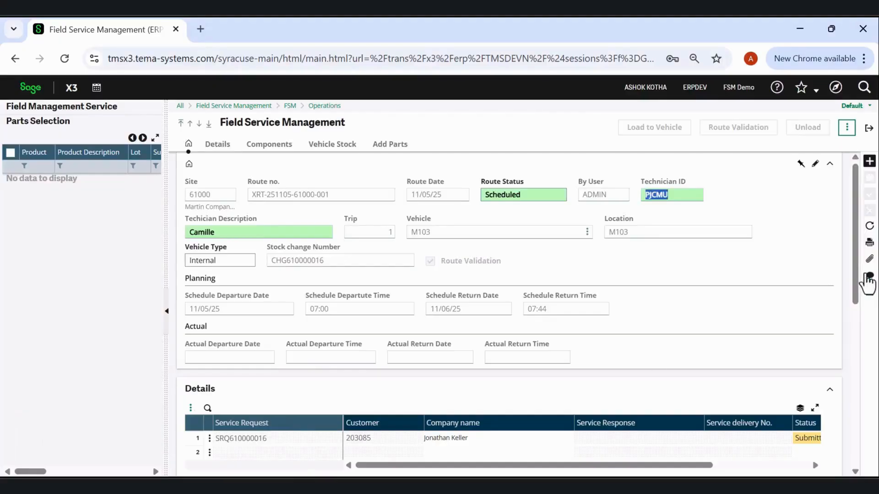
Switch to Sage X3, refresh the technician's route and open the service response of its service request line.
{"action": "left_click", "coordinate": [870, 227]}
{"action": "scroll", "coordinate": [686, 270], "scroll_direction": "up", "scroll_amount": 5}
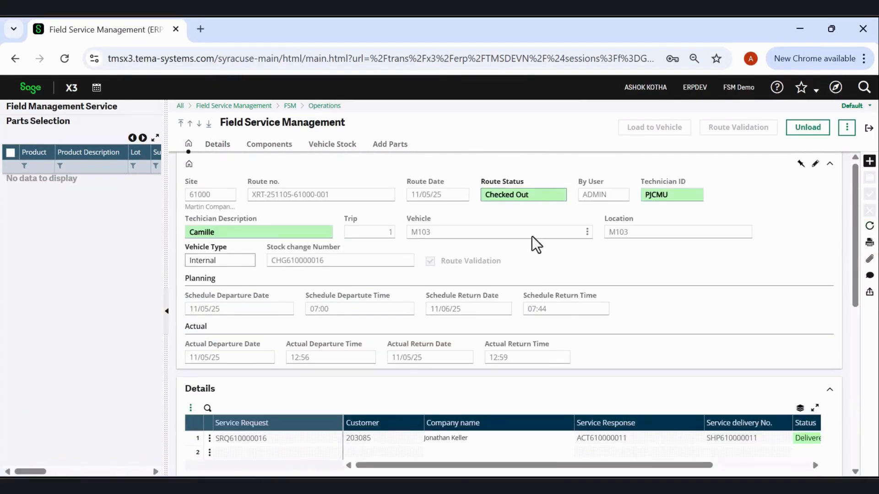
{"action": "scroll", "coordinate": [335, 338], "scroll_direction": "down", "scroll_amount": 2}
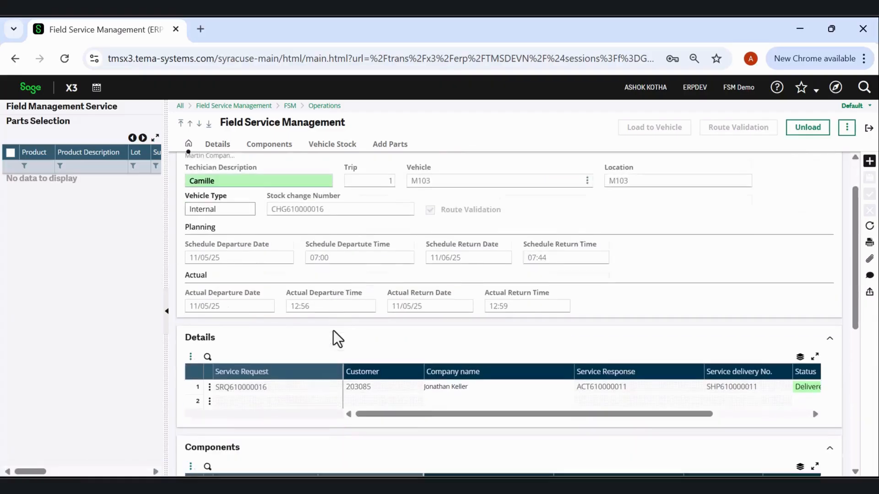
{"action": "left_click", "coordinate": [210, 369]}
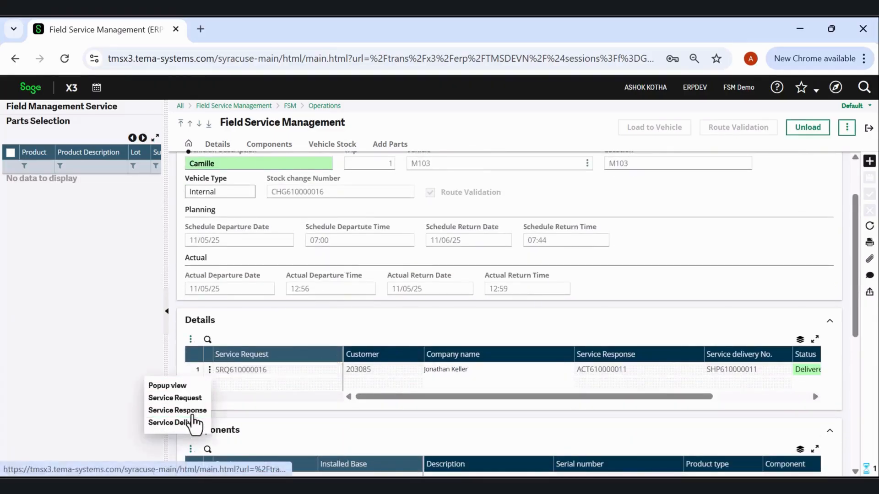
{"action": "left_click", "coordinate": [196, 422]}
{"action": "left_click", "coordinate": [380, 168]}
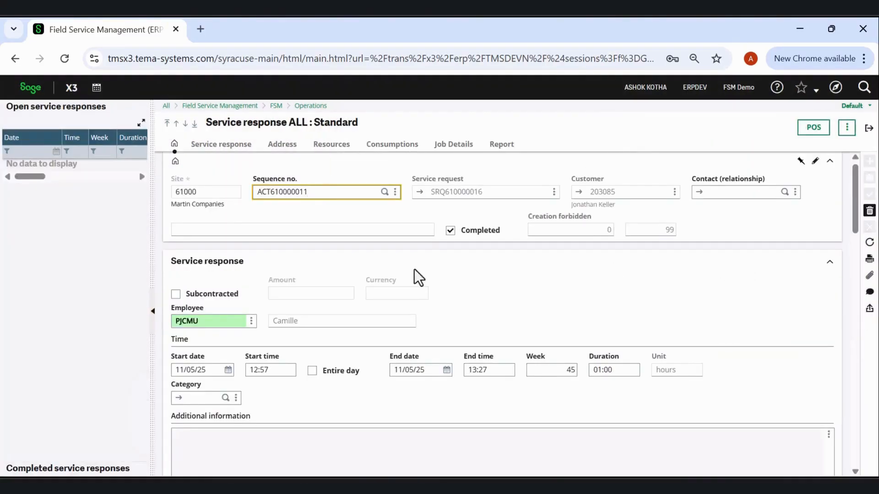
Review the service response's address, consumptions and job details, and open the job card of the S901 labor line.
{"action": "scroll", "coordinate": [413, 269], "scroll_direction": "down", "scroll_amount": 6}
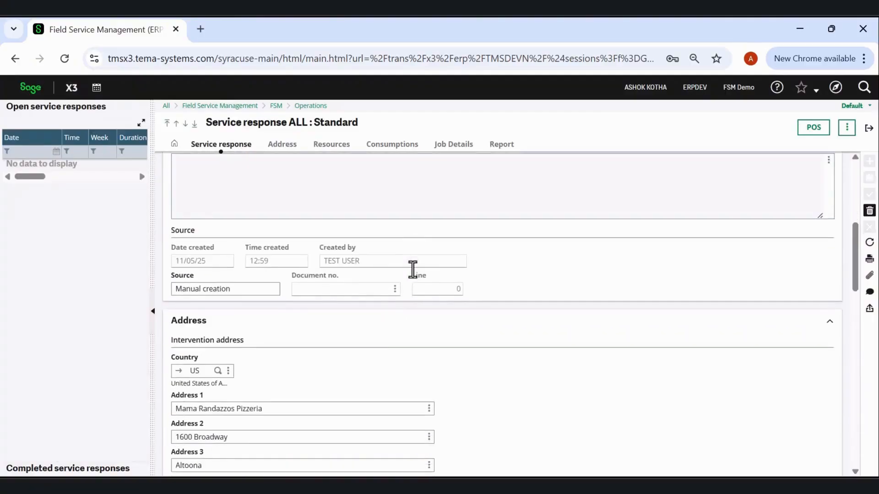
{"action": "scroll", "coordinate": [412, 269], "scroll_direction": "down", "scroll_amount": 10}
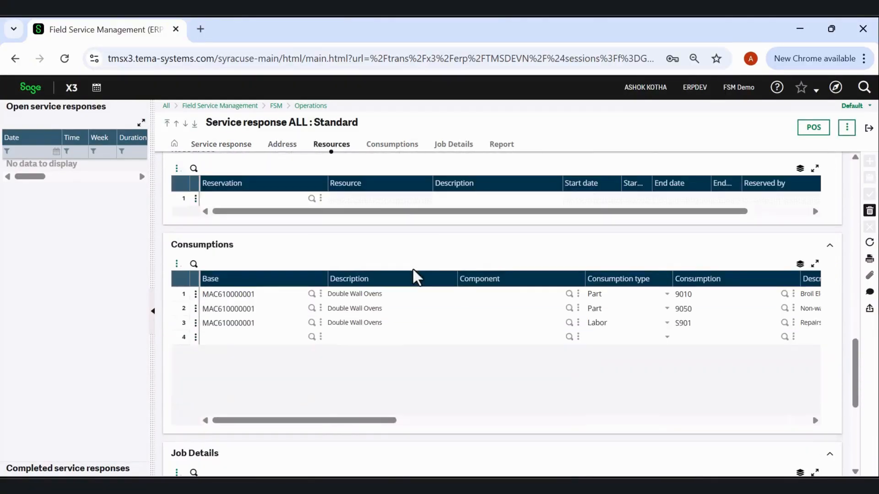
{"action": "left_click_drag", "start_coordinate": [328, 419], "coordinate": [254, 417]}
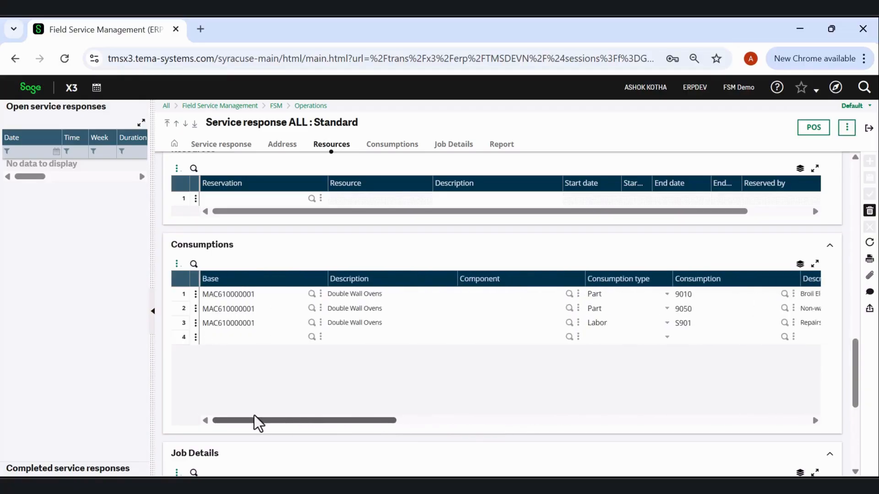
{"action": "scroll", "coordinate": [284, 368], "scroll_direction": "down", "scroll_amount": 3}
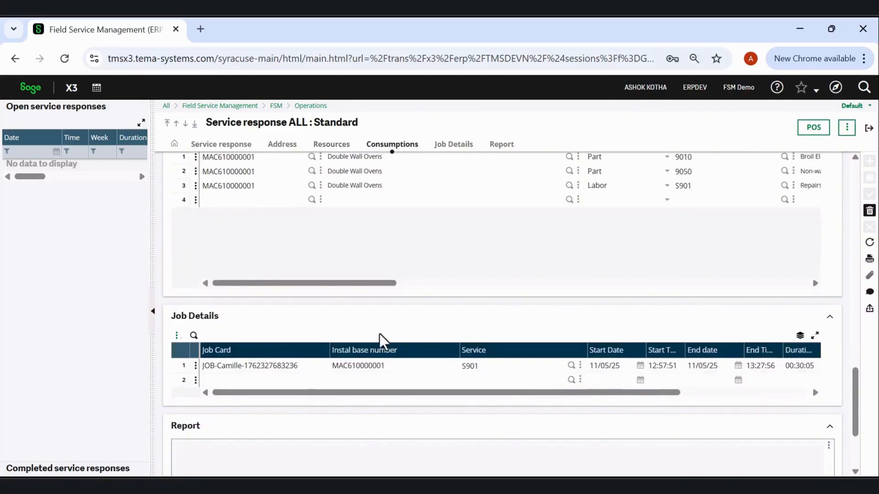
{"action": "scroll", "coordinate": [381, 338], "scroll_direction": "up", "scroll_amount": 2}
{"action": "left_click", "coordinate": [196, 255]}
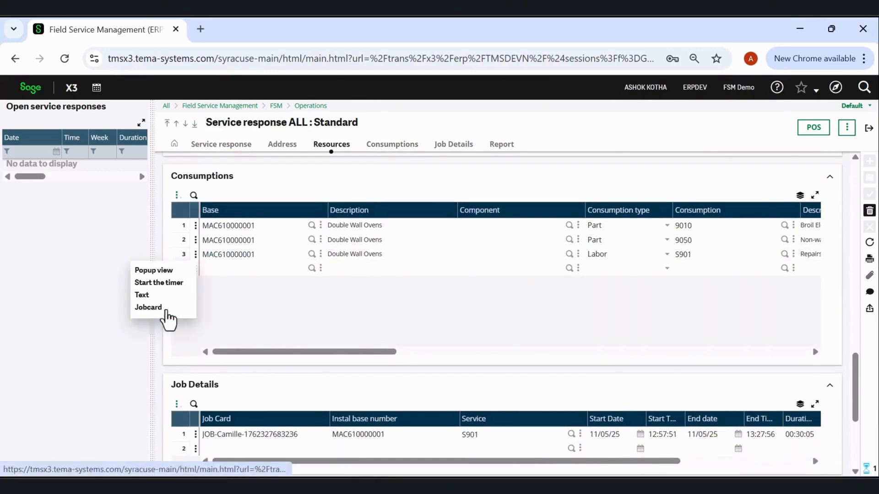
{"action": "left_click", "coordinate": [165, 308]}
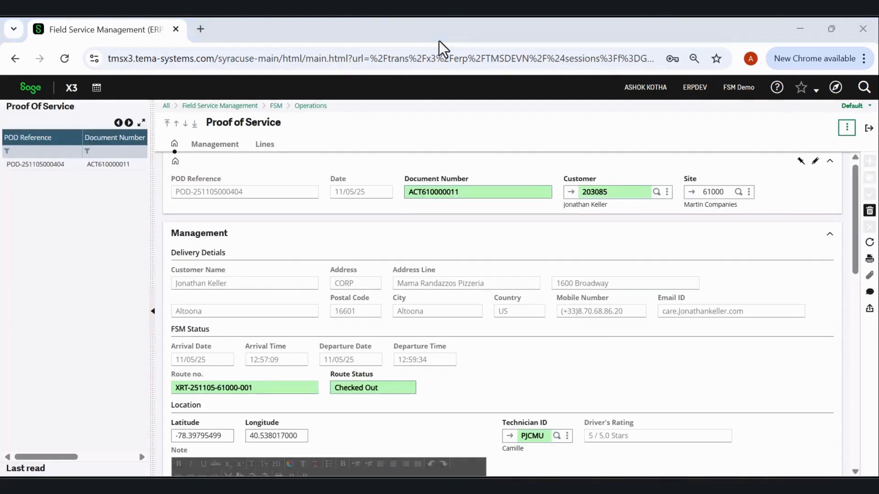
Examine the proof of service's note, signature, product image, lines and customer survey, and return to the route.
{"action": "scroll", "coordinate": [361, 265], "scroll_direction": "down", "scroll_amount": 5}
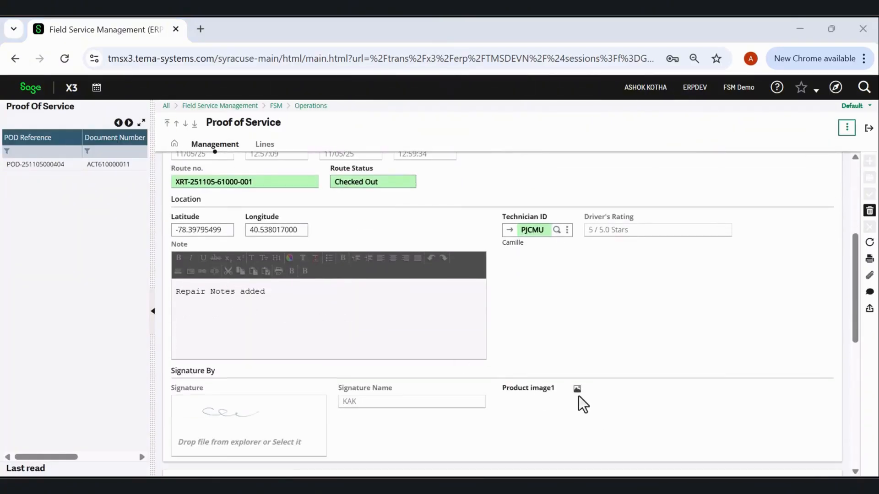
{"action": "left_click", "coordinate": [576, 390]}
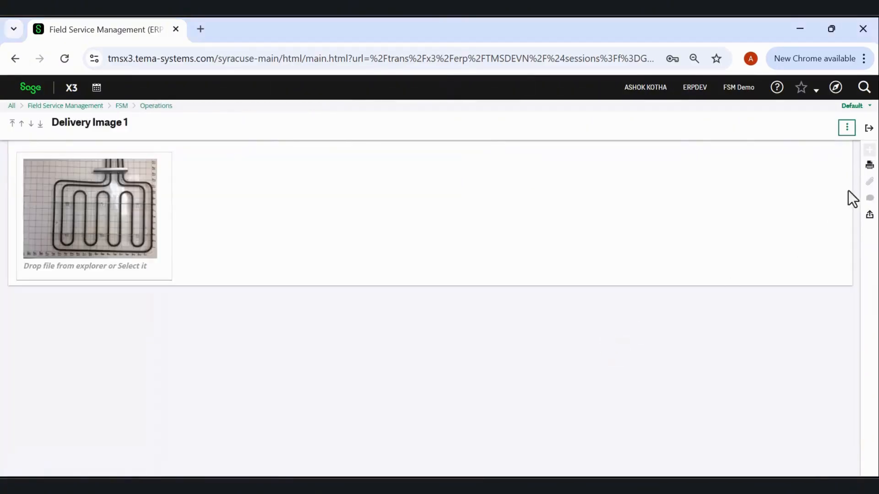
{"action": "left_click", "coordinate": [869, 128]}
{"action": "scroll", "coordinate": [337, 311], "scroll_direction": "down", "scroll_amount": 3}
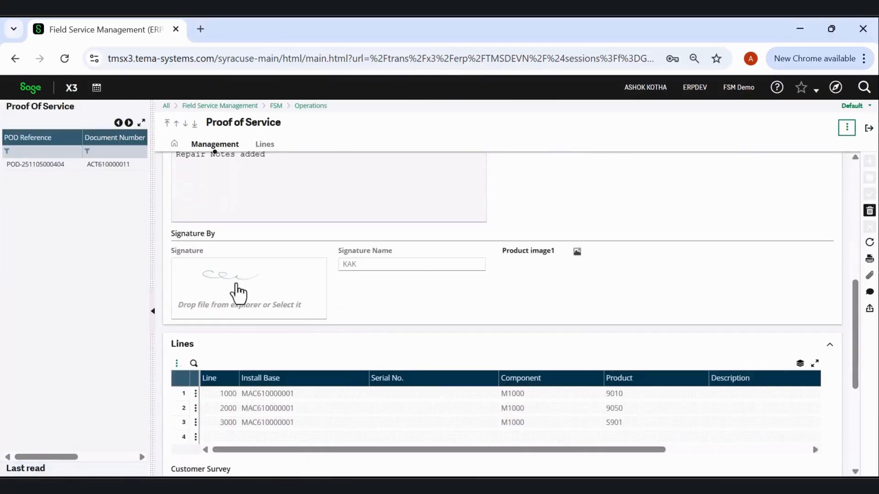
{"action": "scroll", "coordinate": [359, 310], "scroll_direction": "down", "scroll_amount": 3}
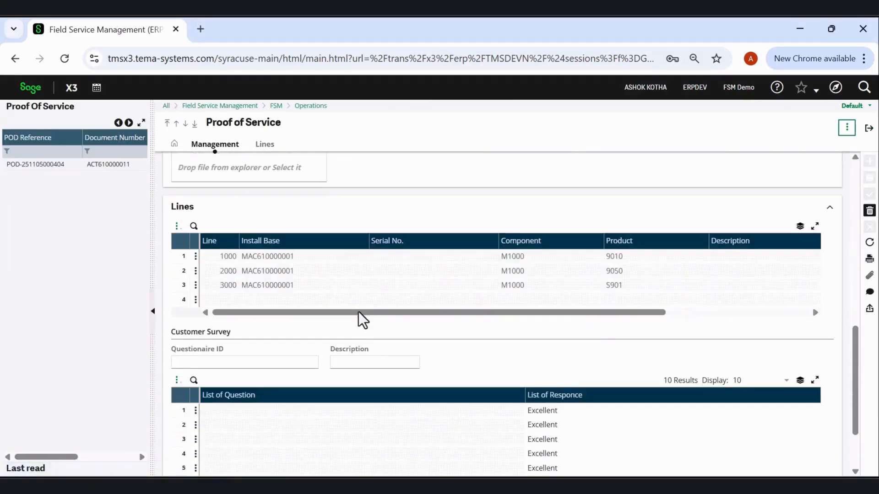
{"action": "scroll", "coordinate": [358, 312], "scroll_direction": "up", "scroll_amount": 10}
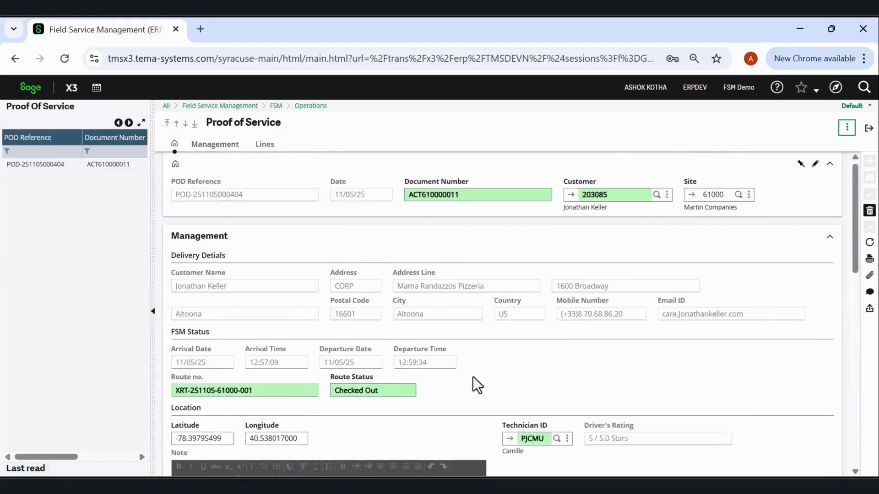
{"action": "left_click", "coordinate": [869, 128]}
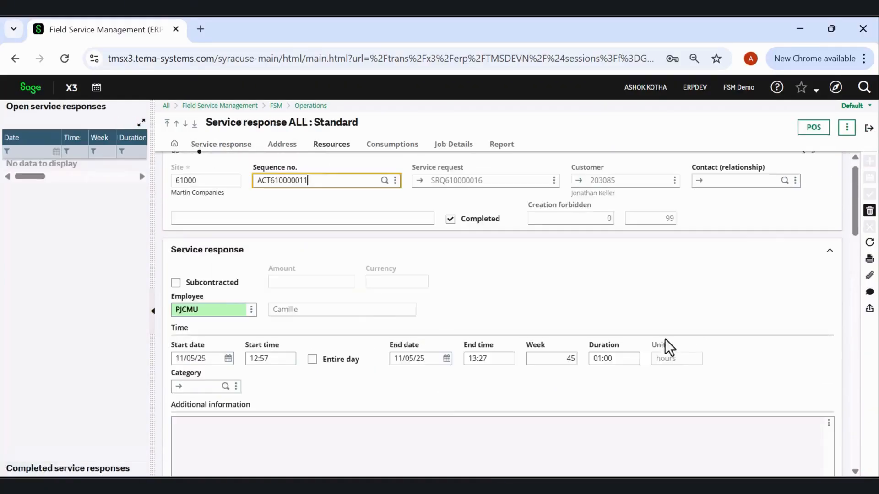
{"action": "left_click", "coordinate": [869, 129]}
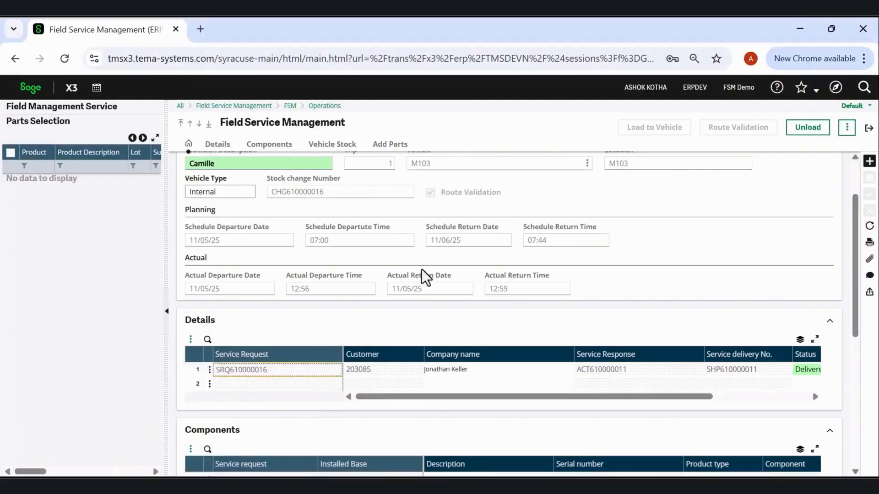
Open the service delivery linked to the service request line in the route's details.
{"action": "scroll", "coordinate": [366, 282], "scroll_direction": "down", "scroll_amount": 5}
{"action": "scroll", "coordinate": [288, 284], "scroll_direction": "up", "scroll_amount": 3}
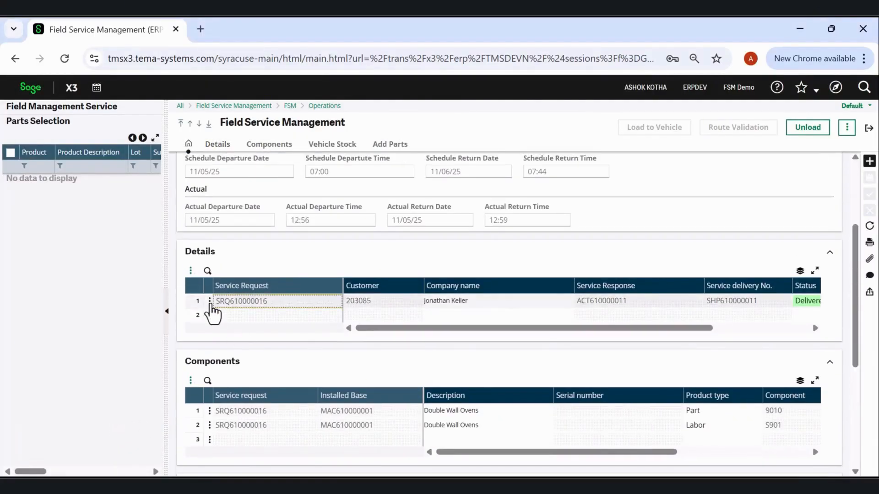
{"action": "left_click", "coordinate": [209, 302]}
{"action": "left_click", "coordinate": [188, 354]}
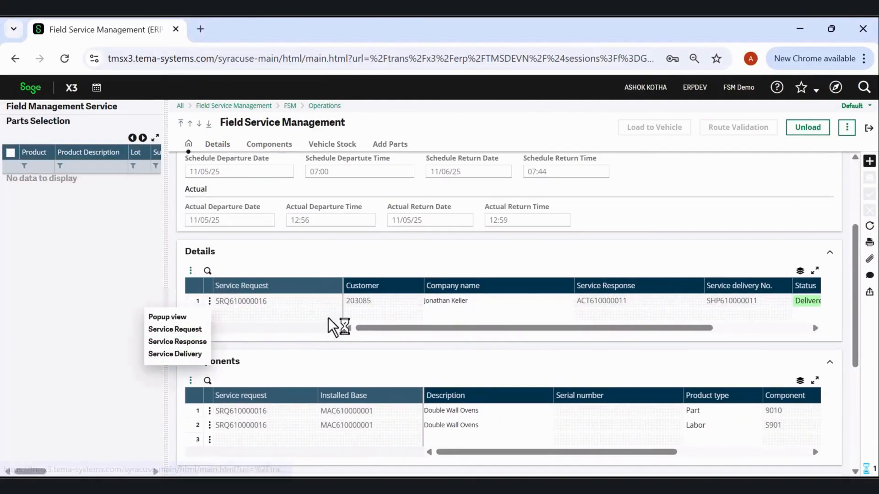
{"action": "left_click", "coordinate": [393, 167]}
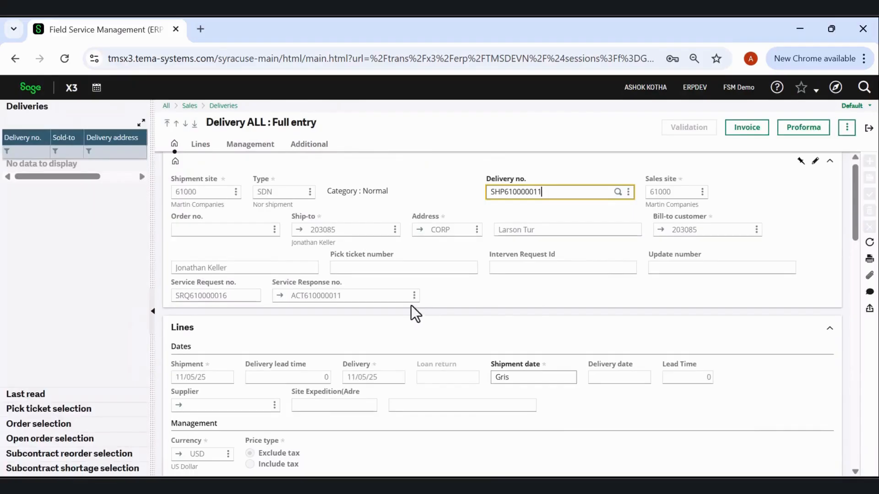
Check the product lines of the service delivery and generate its sales invoice.
{"action": "scroll", "coordinate": [411, 306], "scroll_direction": "down", "scroll_amount": 3}
{"action": "scroll", "coordinate": [410, 305], "scroll_direction": "down", "scroll_amount": 2}
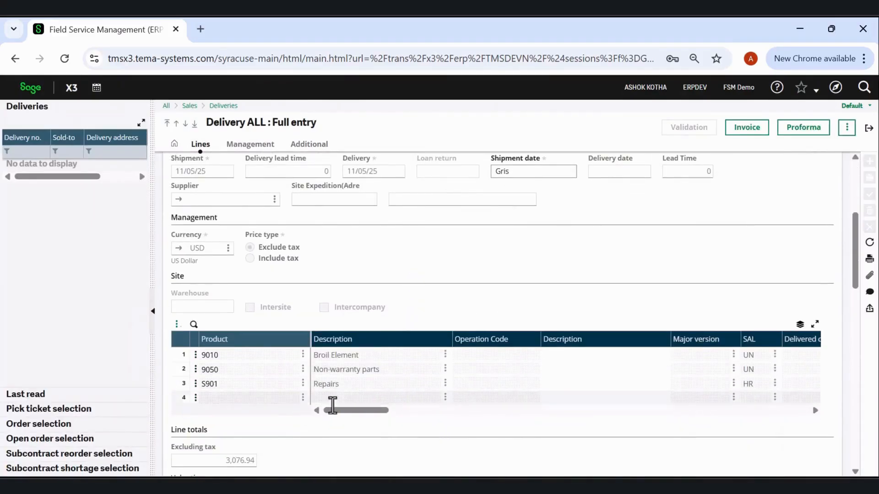
{"action": "scroll", "coordinate": [723, 264], "scroll_direction": "up", "scroll_amount": 3}
{"action": "left_click", "coordinate": [752, 137]}
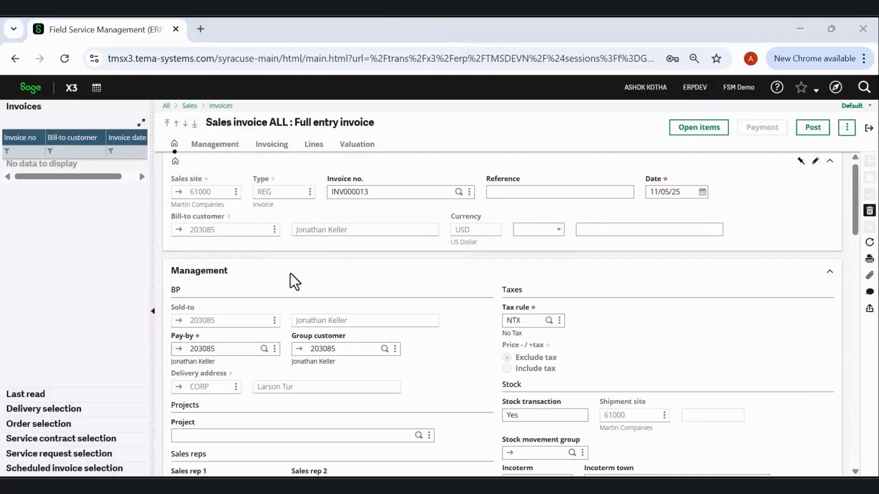
Examine the sales invoice's management data, linked shipment, product lines and tax valuation, and return to the route.
{"action": "scroll", "coordinate": [290, 273], "scroll_direction": "down", "scroll_amount": 15}
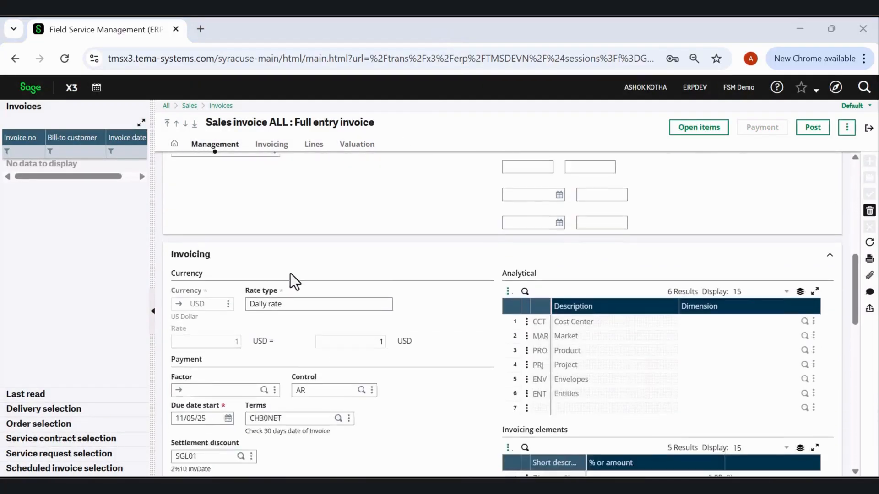
{"action": "scroll", "coordinate": [290, 273], "scroll_direction": "down", "scroll_amount": 2}
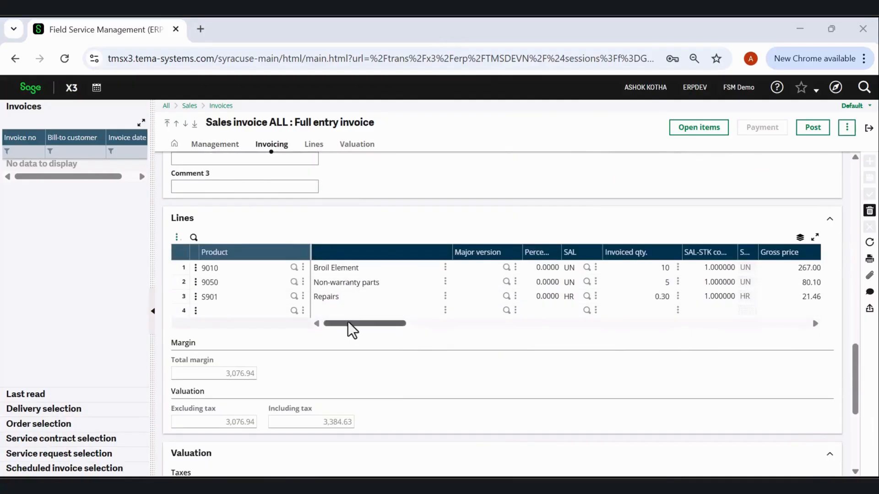
{"action": "scroll", "coordinate": [382, 324], "scroll_direction": "down", "scroll_amount": 10}
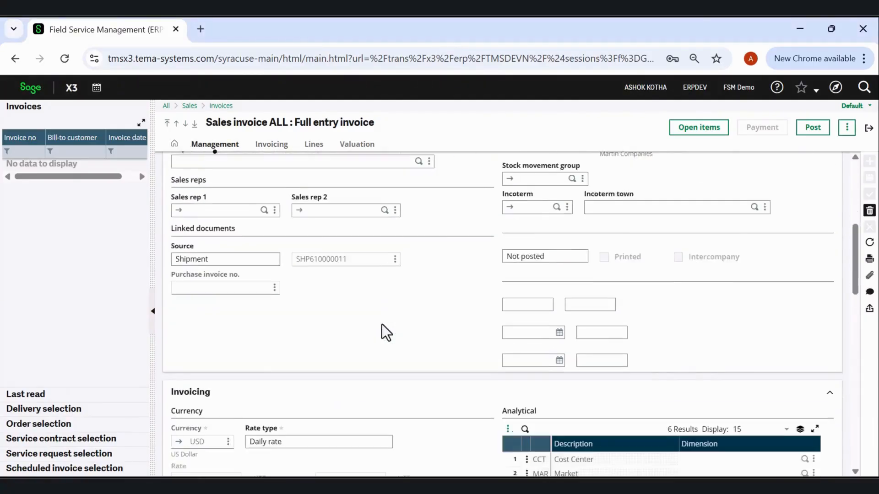
{"action": "scroll", "coordinate": [382, 325], "scroll_direction": "down", "scroll_amount": 10}
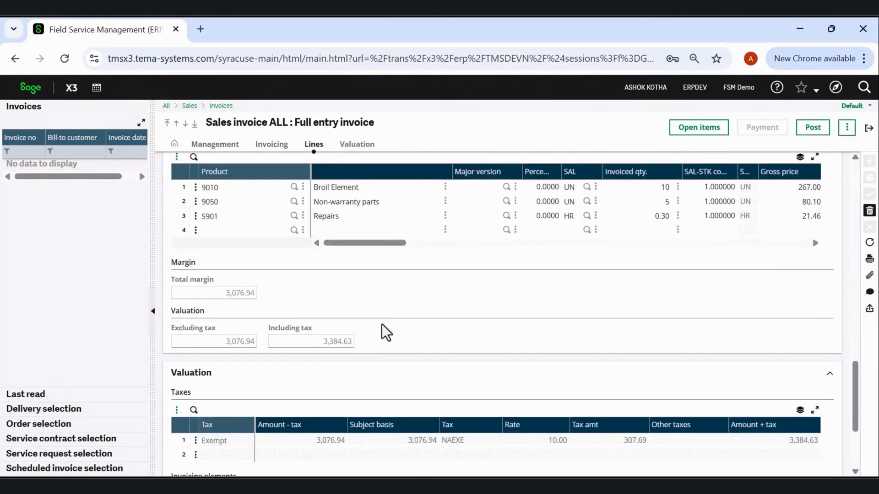
{"action": "scroll", "coordinate": [382, 324], "scroll_direction": "down", "scroll_amount": 3}
{"action": "scroll", "coordinate": [382, 324], "scroll_direction": "up", "scroll_amount": 8}
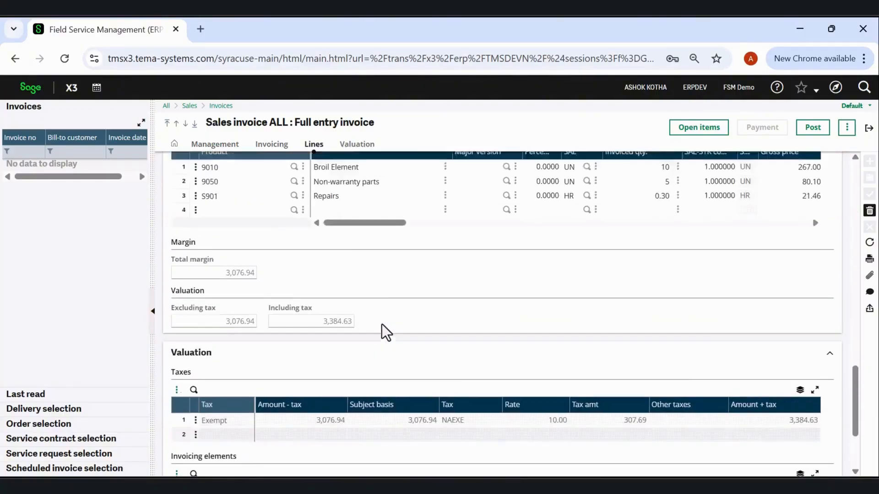
{"action": "scroll", "coordinate": [382, 324], "scroll_direction": "up", "scroll_amount": 10}
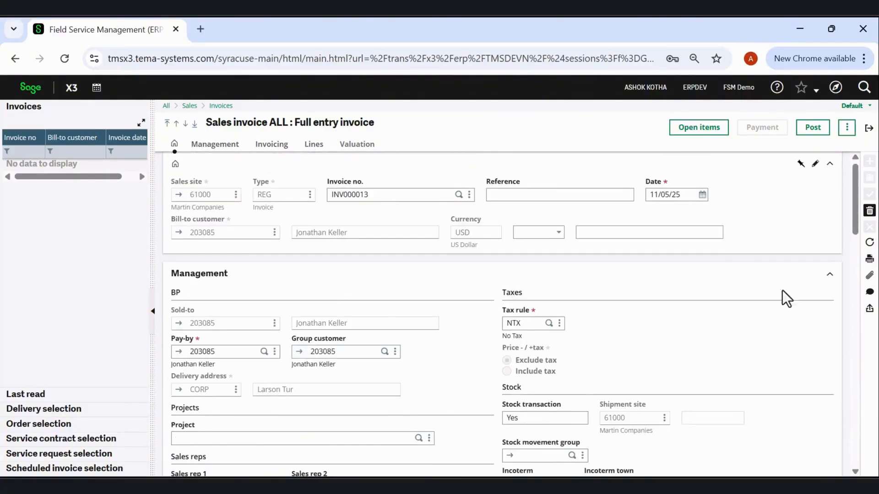
{"action": "left_click", "coordinate": [870, 130]}
{"action": "left_click", "coordinate": [869, 128]}
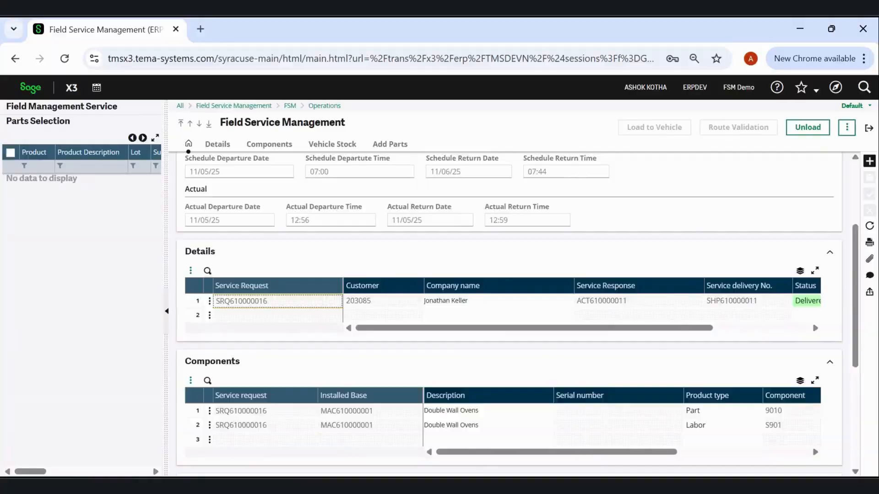